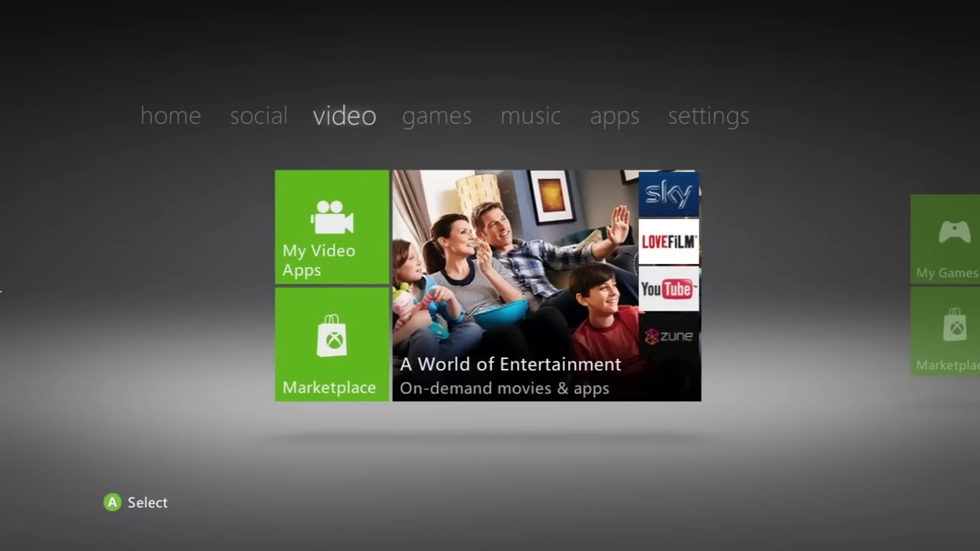
- Go from the dashboard to System settings and open Storage to list the Hard Drive and Memory Unit
key("Right")
key("Right")
key("Right")
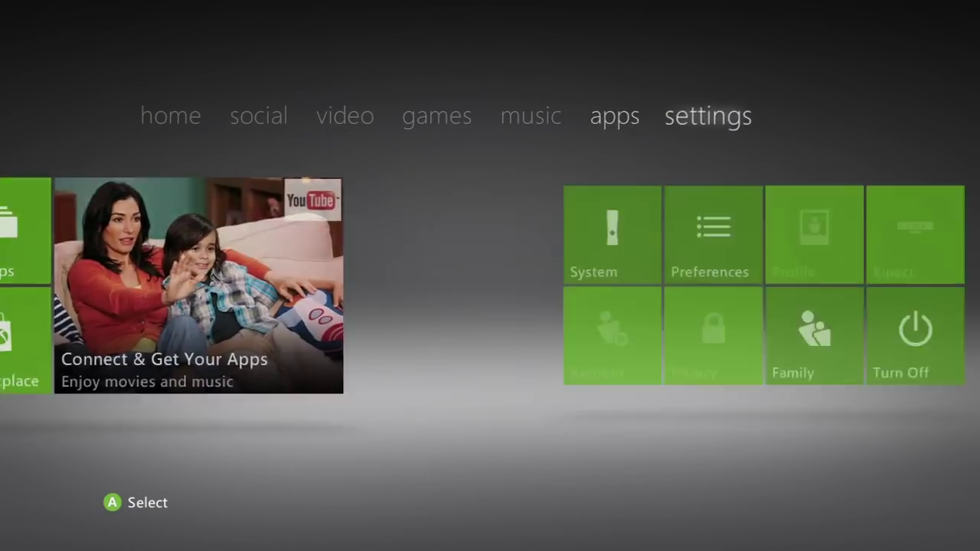
key("Down")
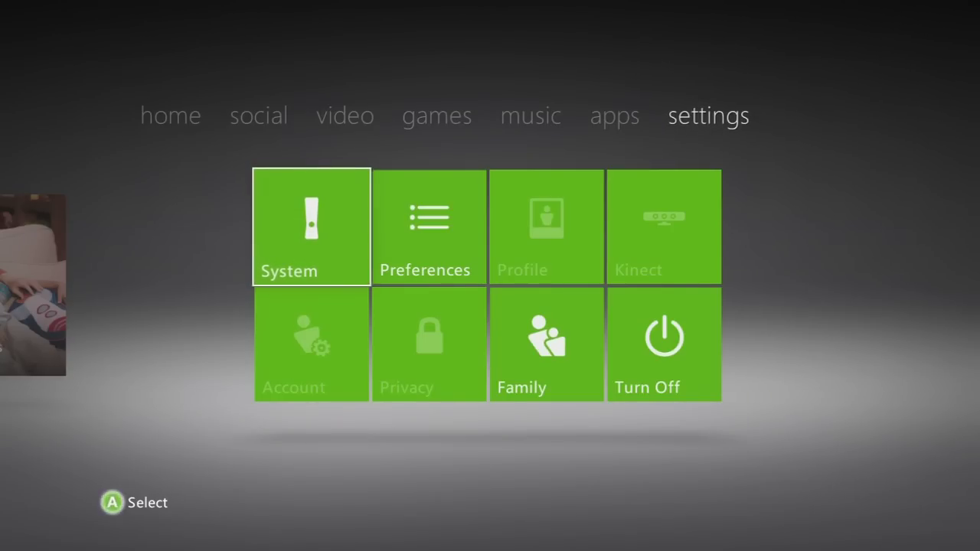
key("Return")
- Open Storage, check the Memory Unit's Gamer Profiles, then return to the device list
key("Down")
key("Down")
key("Return")
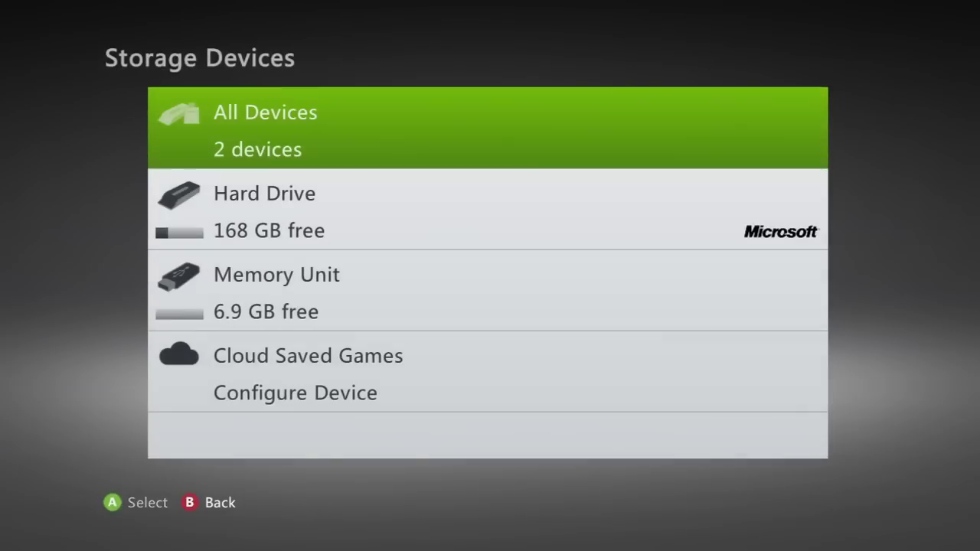
key("Down")
key("Down")
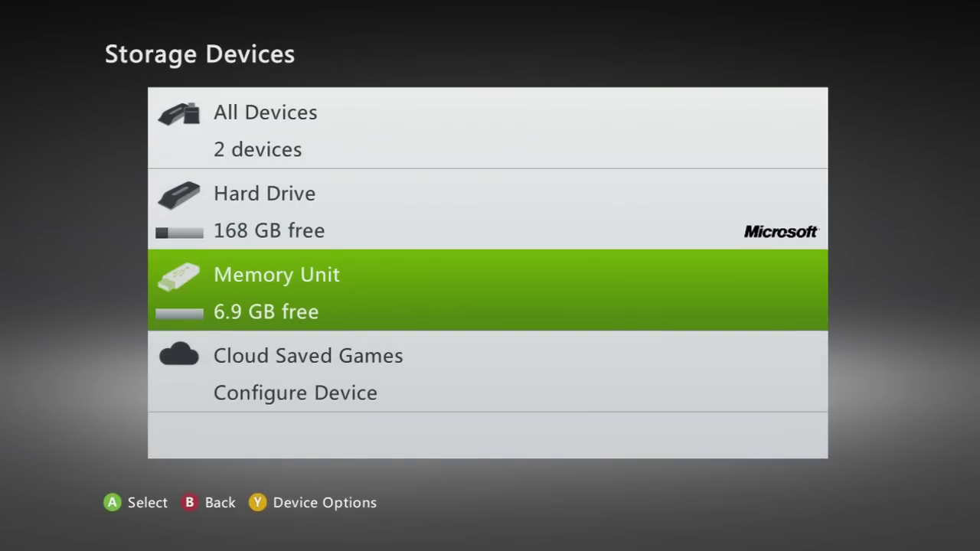
key("Up")
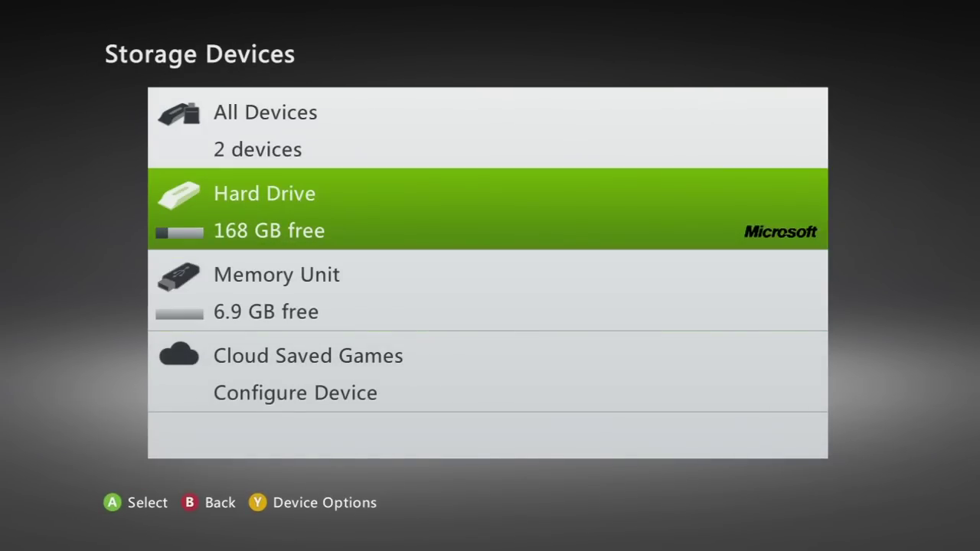
key("Down")
key("Return")
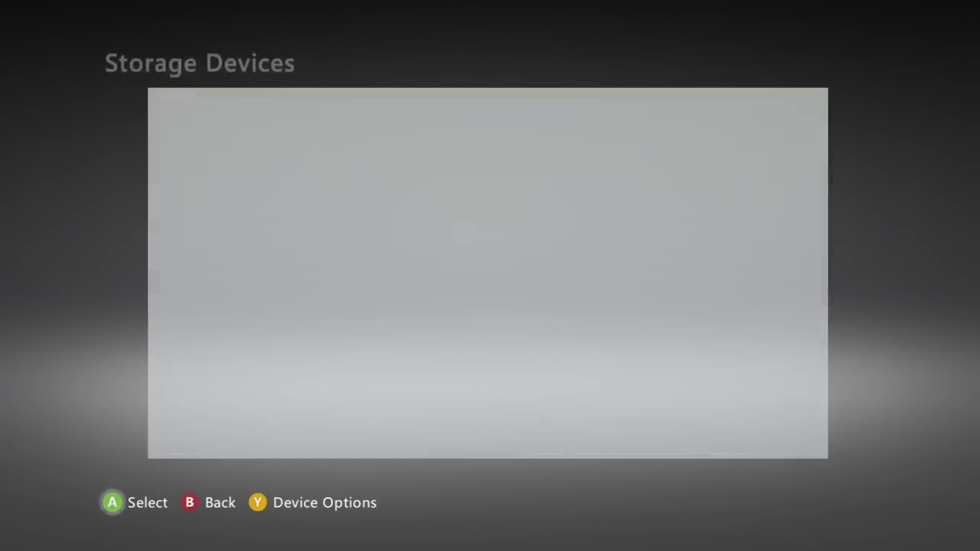
key("Down")
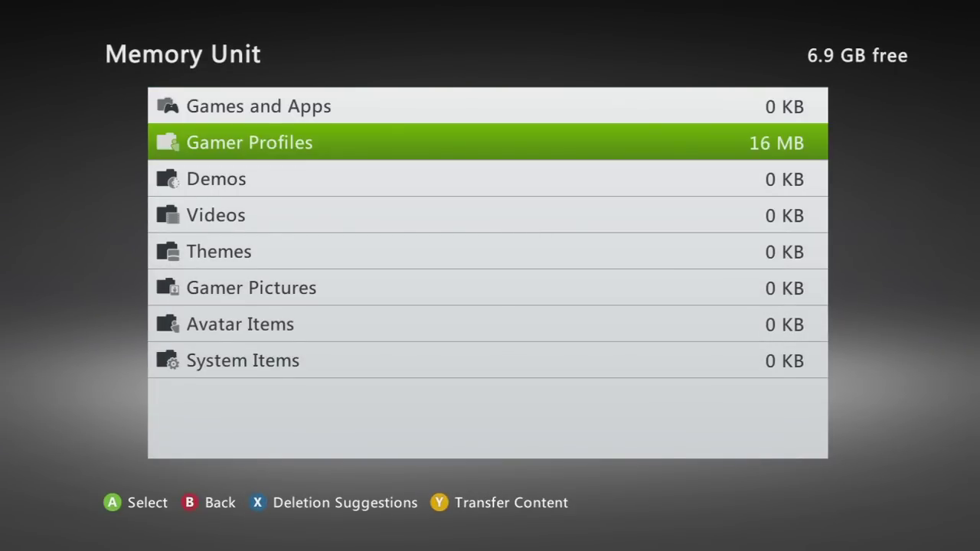
key("Return")
key("Escape")
key("Escape")
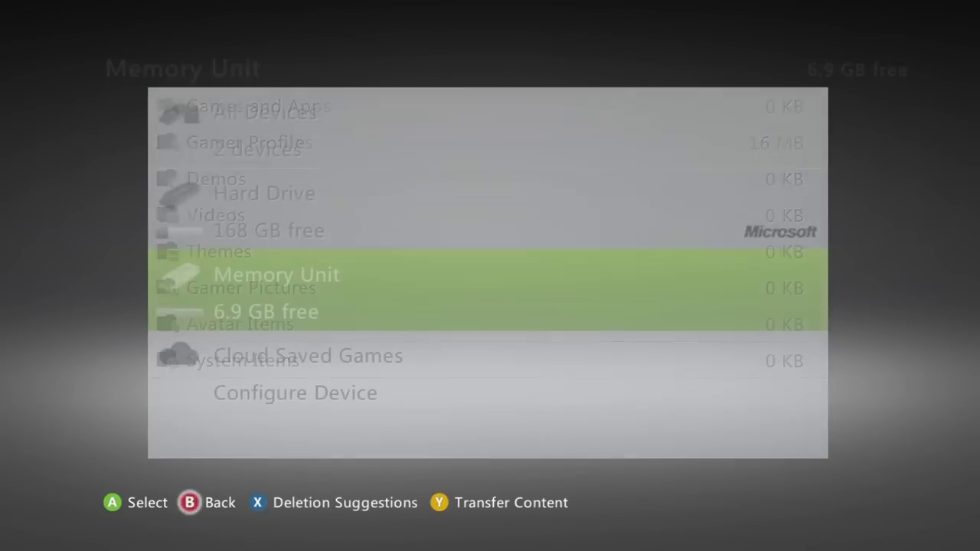
key("Up")
- Move a 168 KB gamer profile from the Hard Drive's Gamer Profiles to the Memory Unit
key("Return")
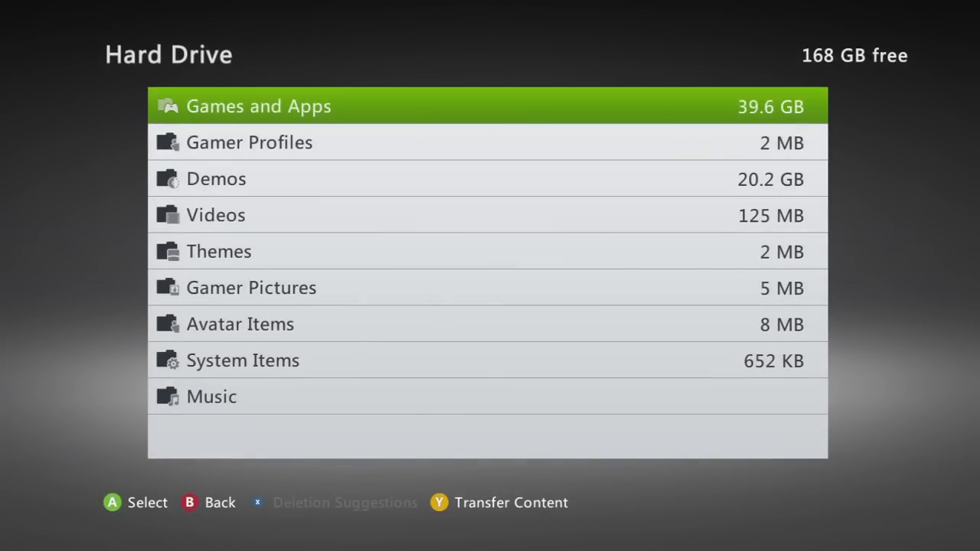
key("Down")
key("Return")
key("Down")
key("Down")
key("Down")
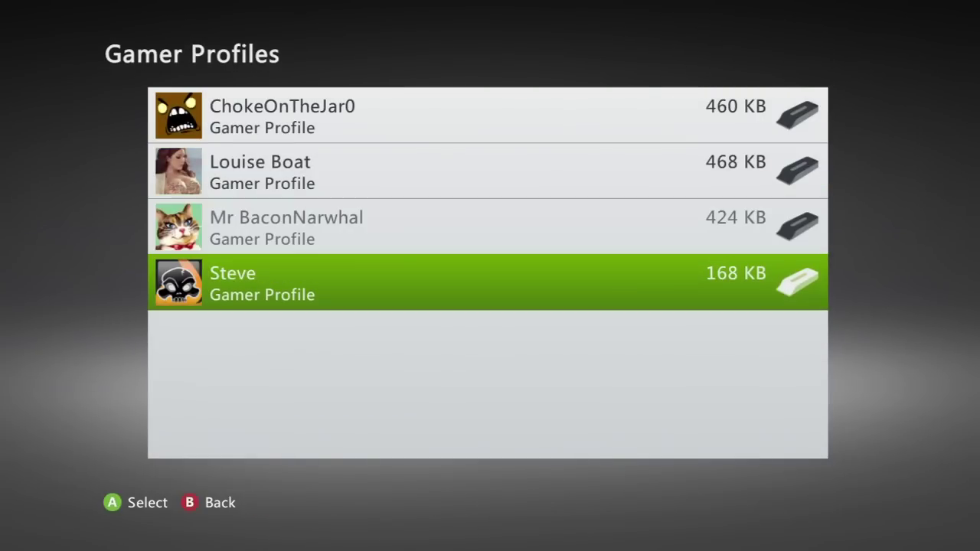
key("Return")
key("Return")
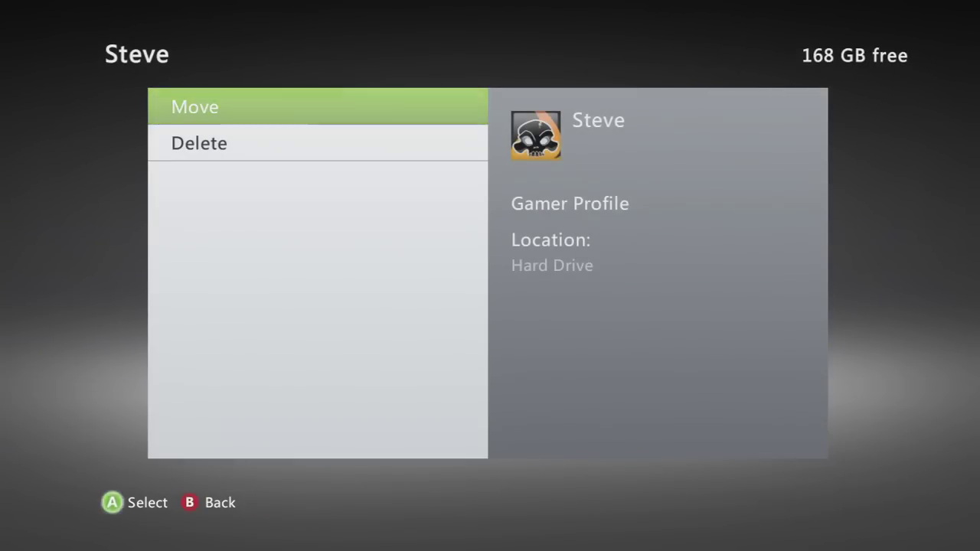
key("Down")
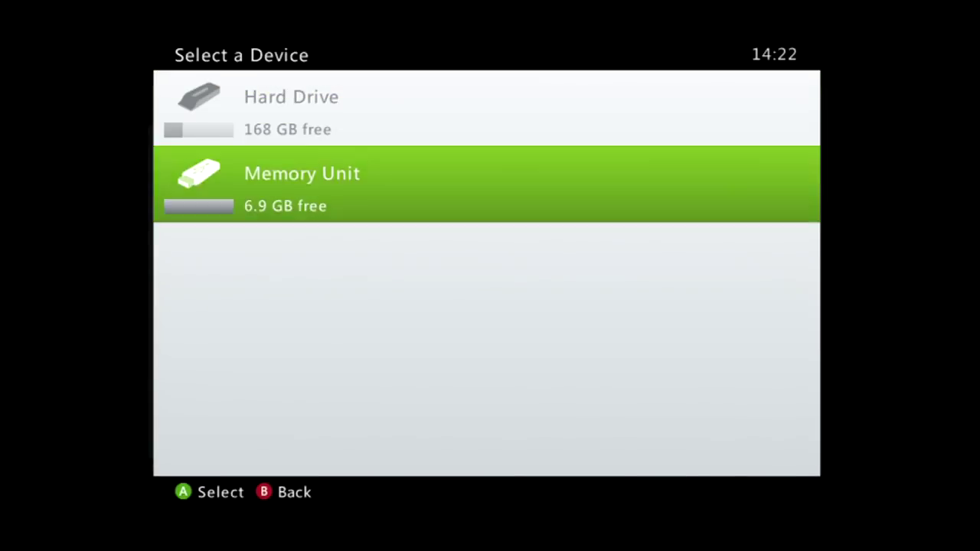
key("Return")
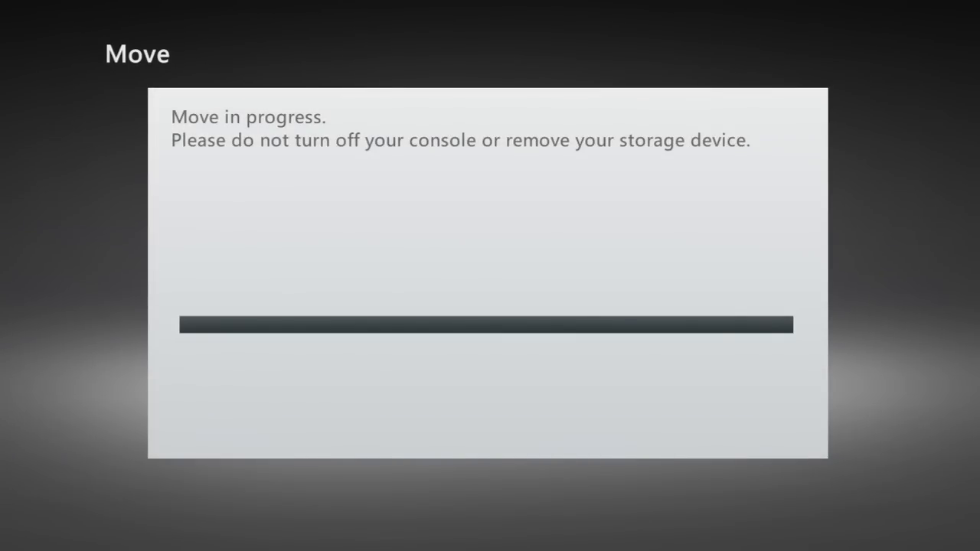
key("Escape")
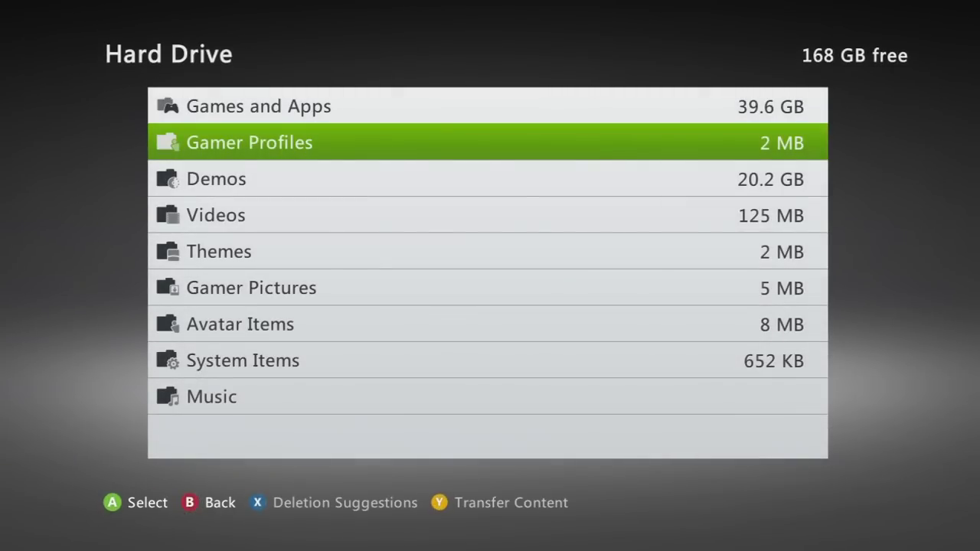
- Open the Hard Drive's Games and Apps and open Minecraft: Xbox 360 Edition's items
key("Up")
key("Return")
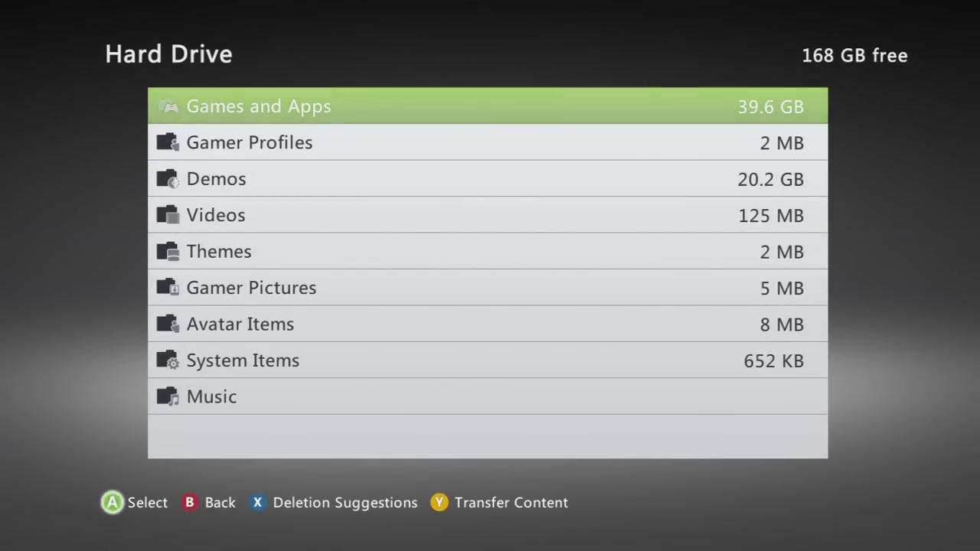
key("Down")
key("Down")
key("Down")
key("Down")
key("Down")
key("Down")
key("Down")
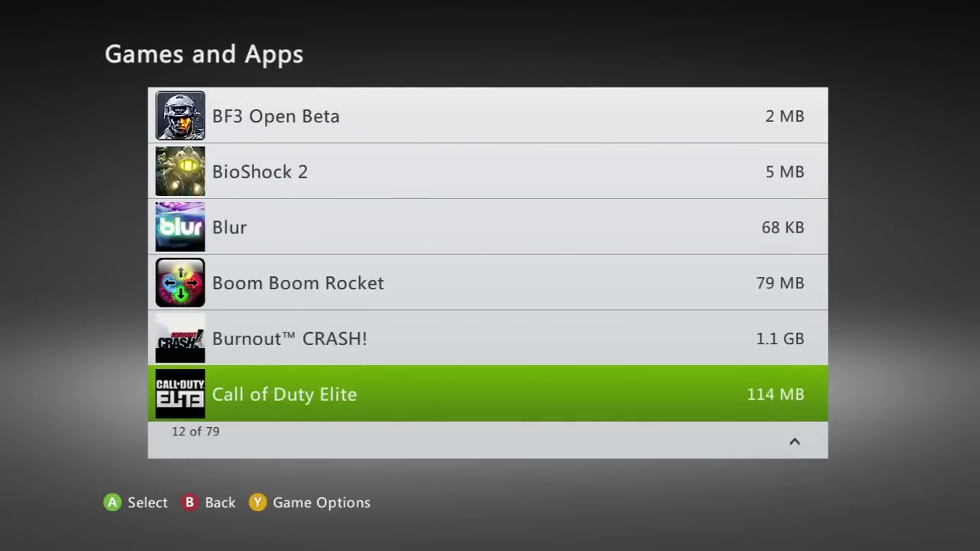
key("Down")
key("Down")
key("Down")
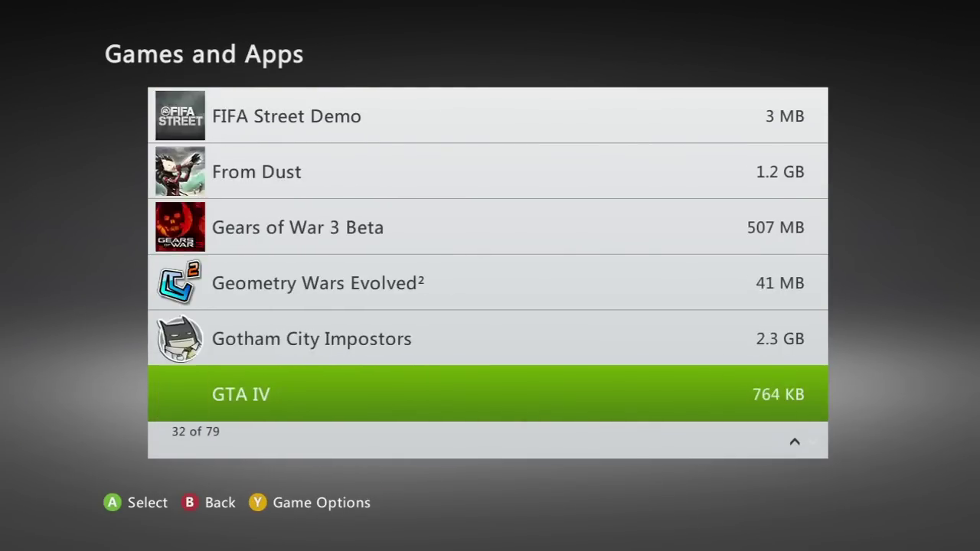
key("Down")
key("Down")
key("Down")
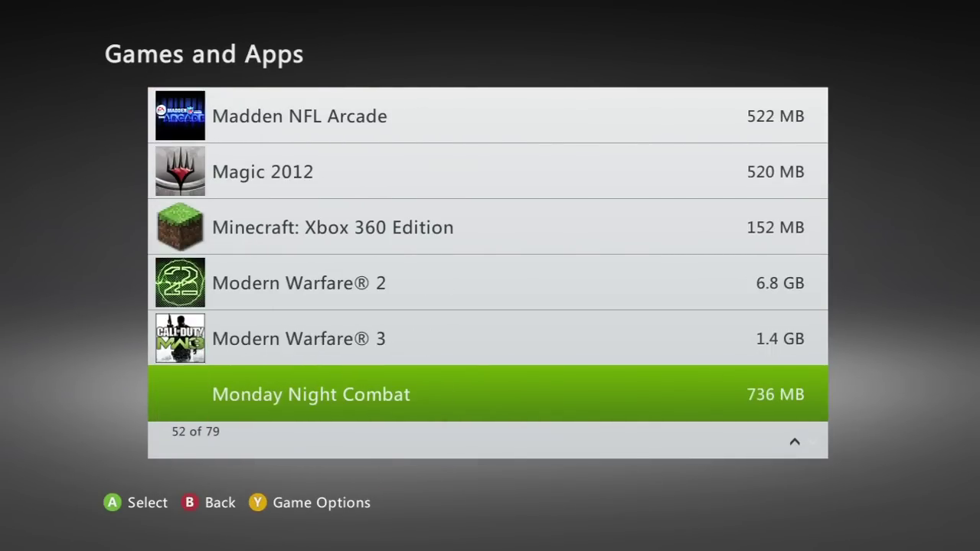
key("Up")
key("Up")
key("Up")
key("Return")
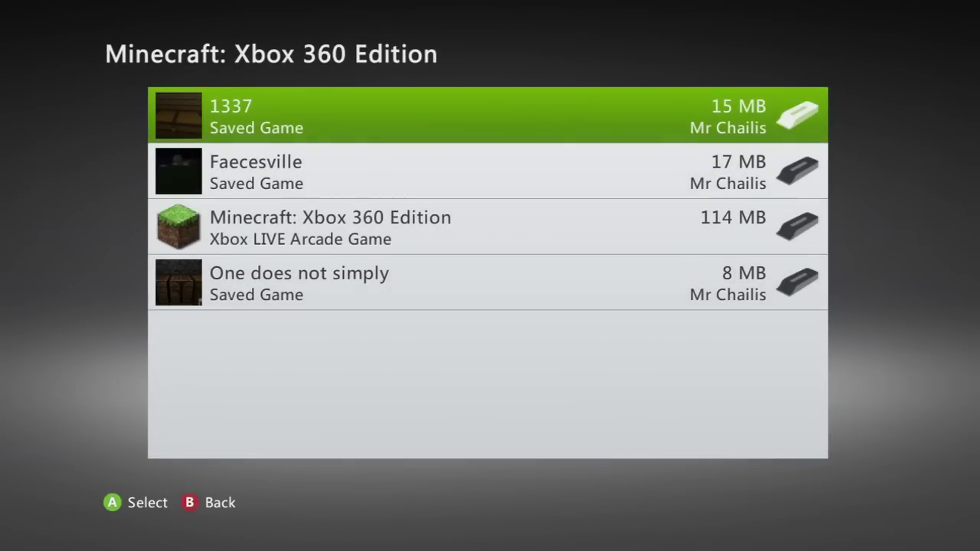
- Select the 8 MB 'One does not simply' save and open its options
key("Down")
key("Down")
key("Down")
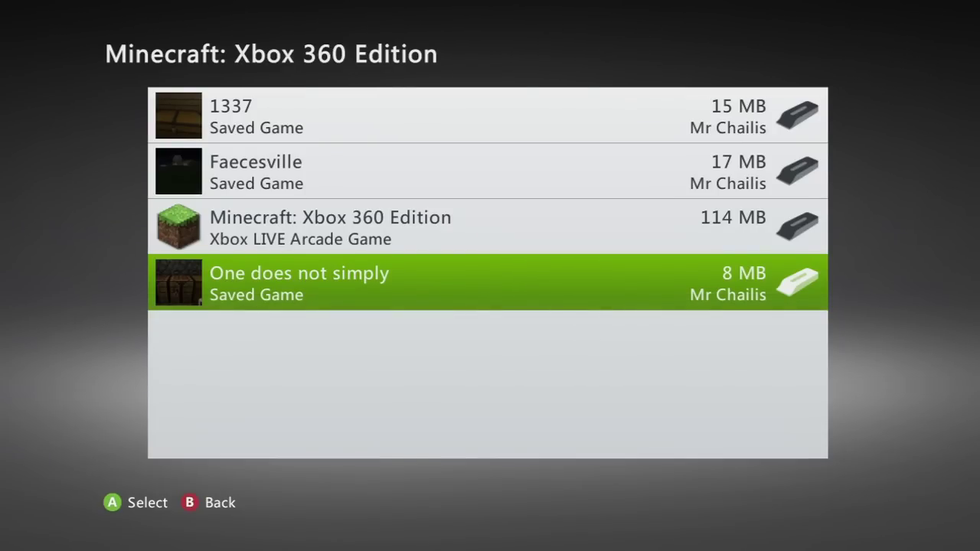
key("Up")
key("Up")
key("Up")
key("Down")
key("Down")
key("Down")
key("Return")
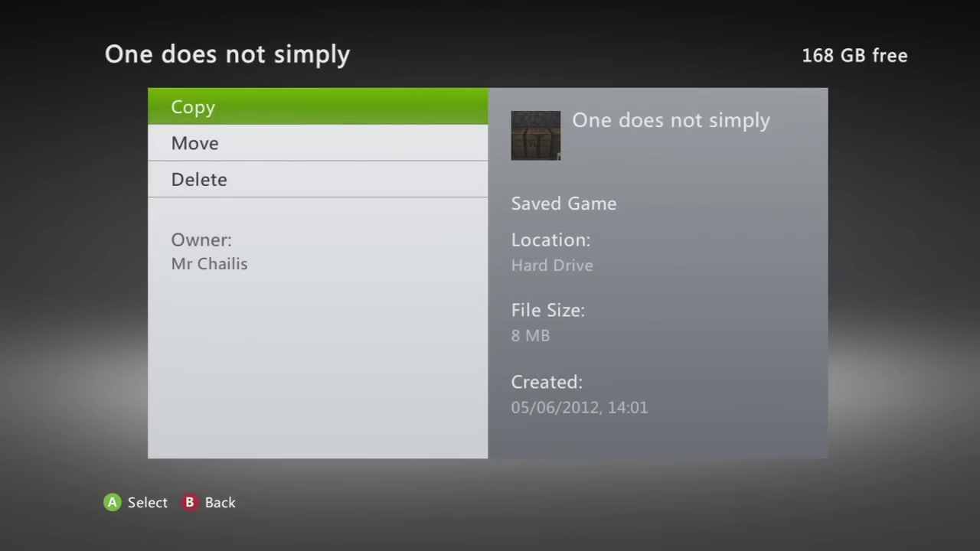
- Start copying 'One does not simply' and sign in with the save owner's profile
key("Return")
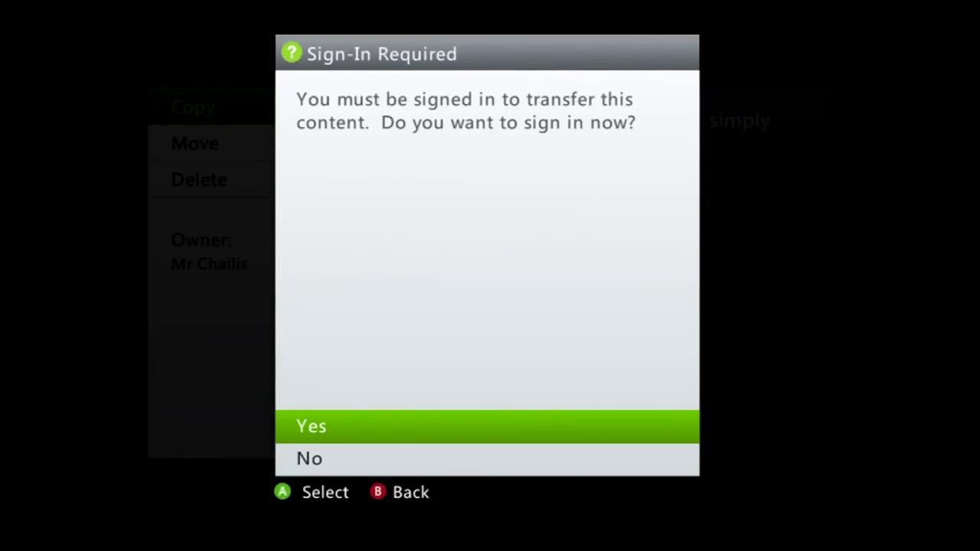
key("Down")
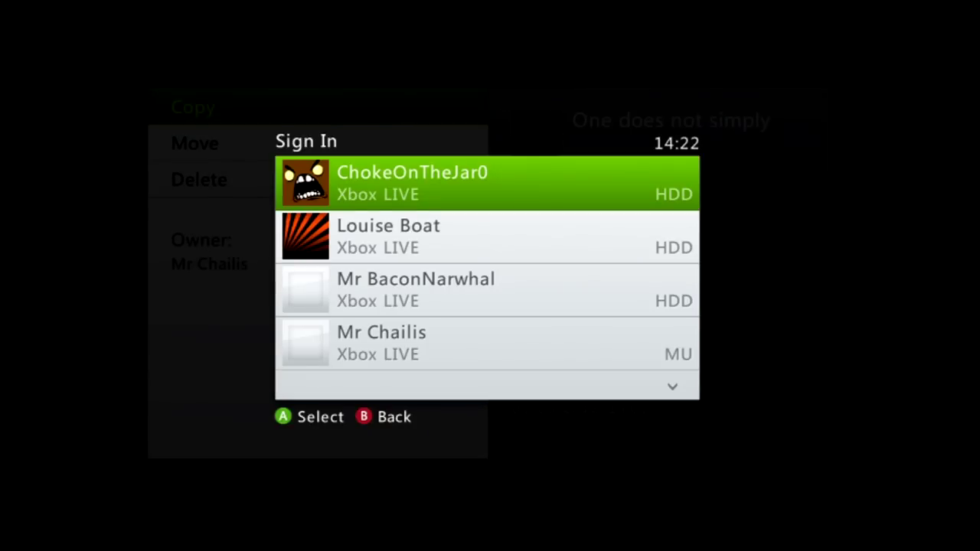
key("Down")
key("Down")
key("Down")
key("Return")
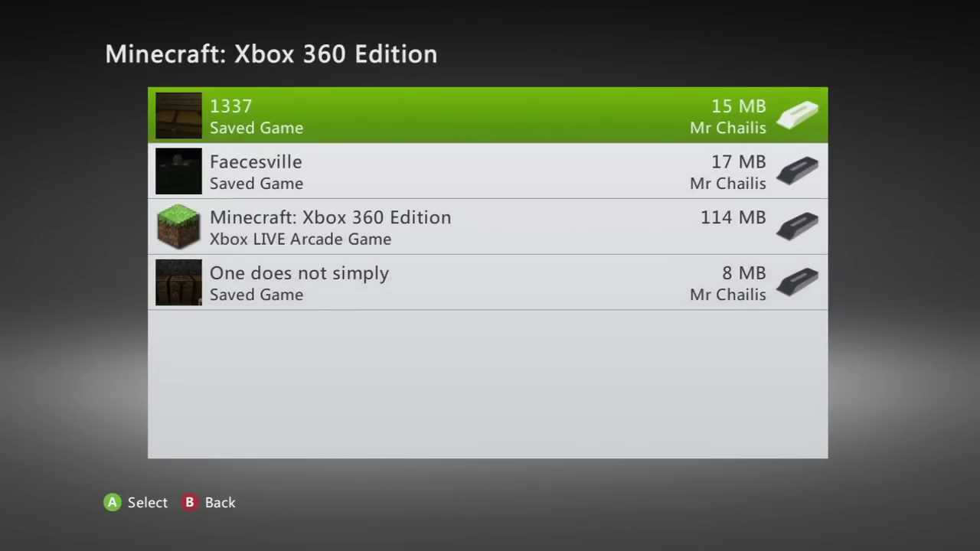
- Copy the 'One does not simply' save to the Memory Unit and return to the Hard Drive categories
key("Down")
key("Down")
key("Down")
key("Return")
key("Return")
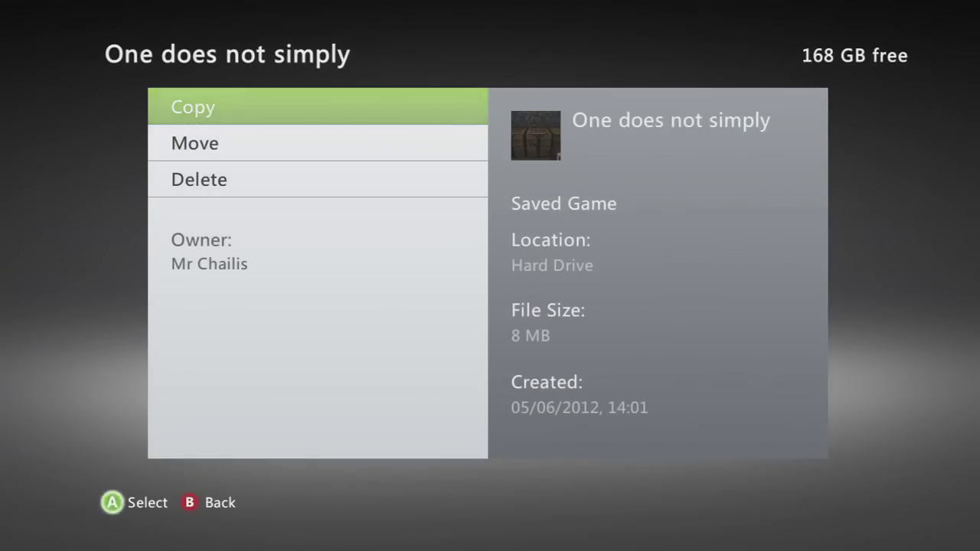
key("Down")
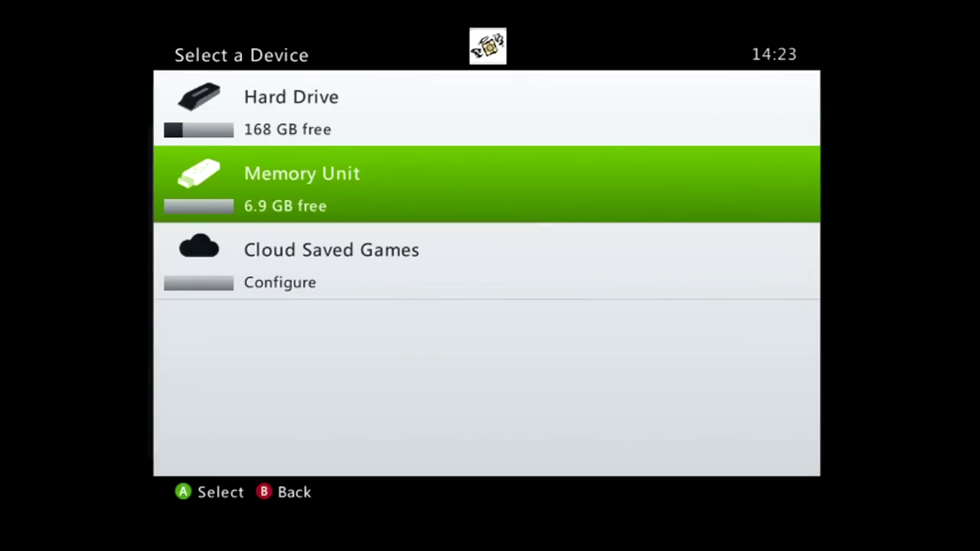
key("Return")
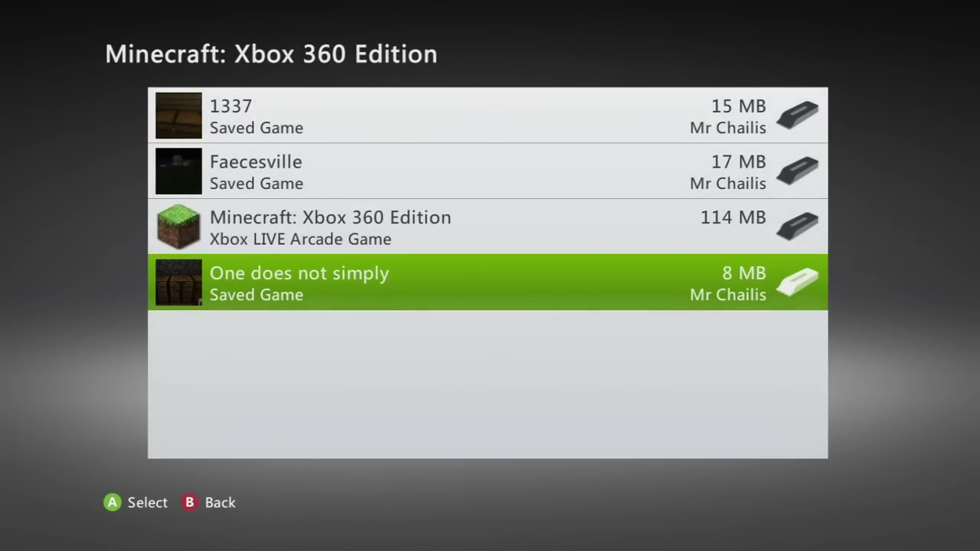
key("Escape")
key("Escape")
key("Escape")
key("Down")
- View the Memory Unit's Minecraft save and Gamer Profiles, then return to Storage Devices
key("Return")
key("Return")
key("Return")
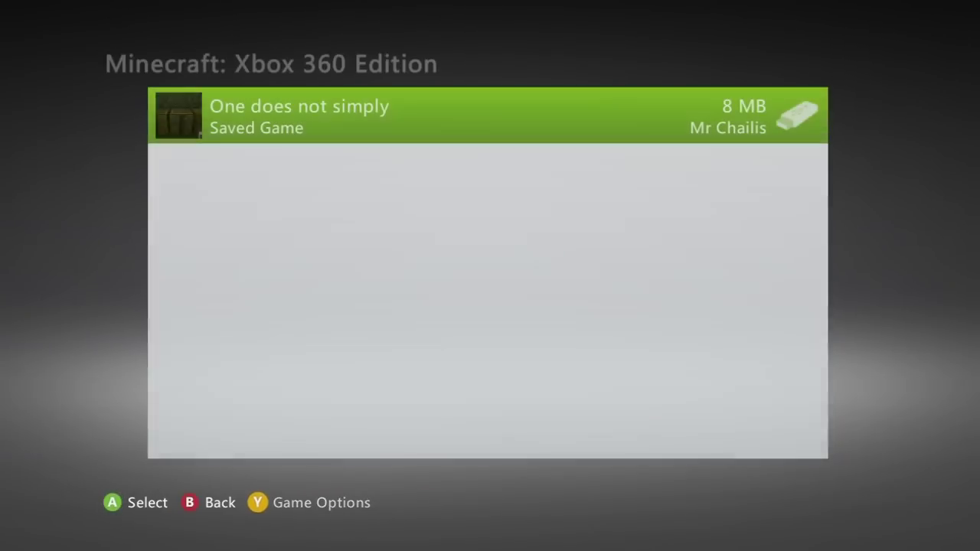
key("Escape")
key("Escape")
key("Down")
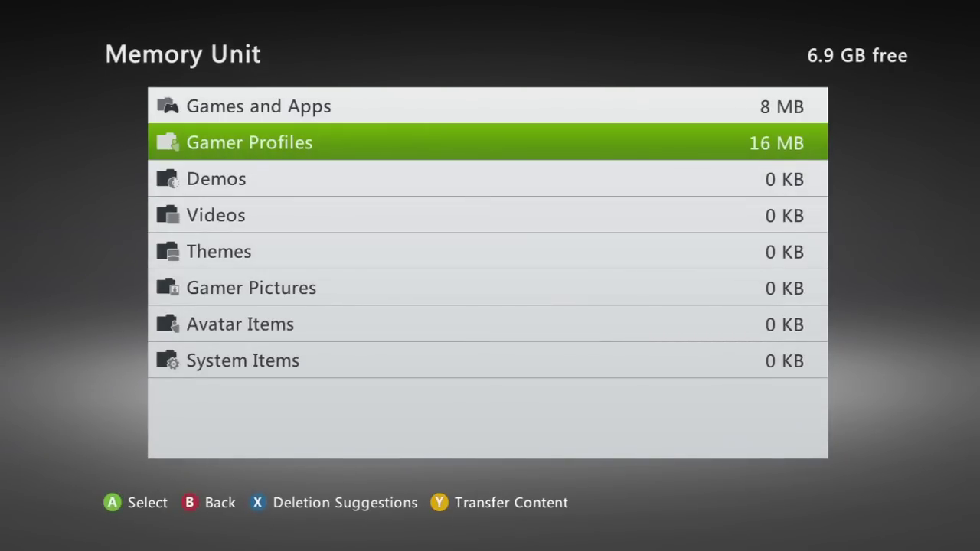
key("Return")
key("Escape")
key("Escape")
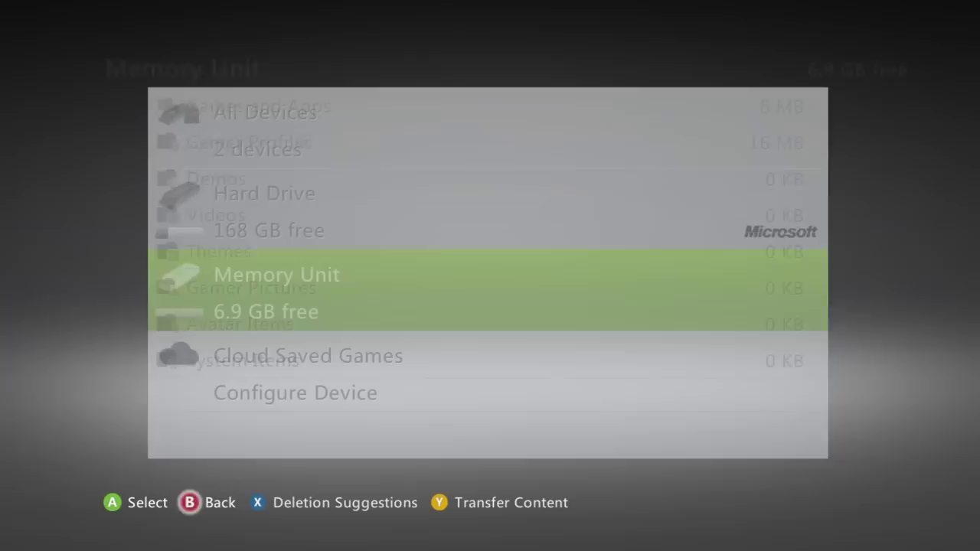
key("Escape")
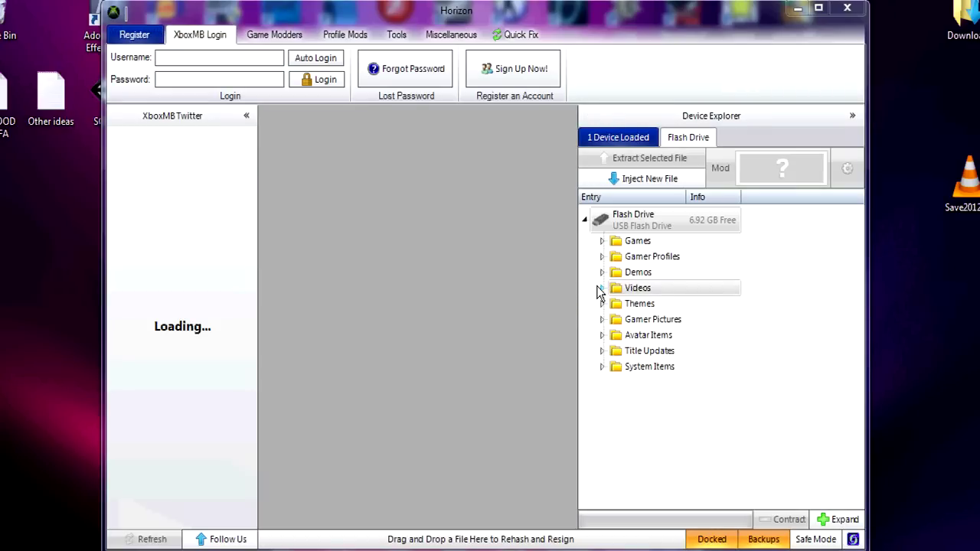
- In Device Explorer, expand Games, Gamer Profiles and Minecraft, and bring up actions for the 'One does not simply' save
left_click(600, 243)
left_click(601, 242)
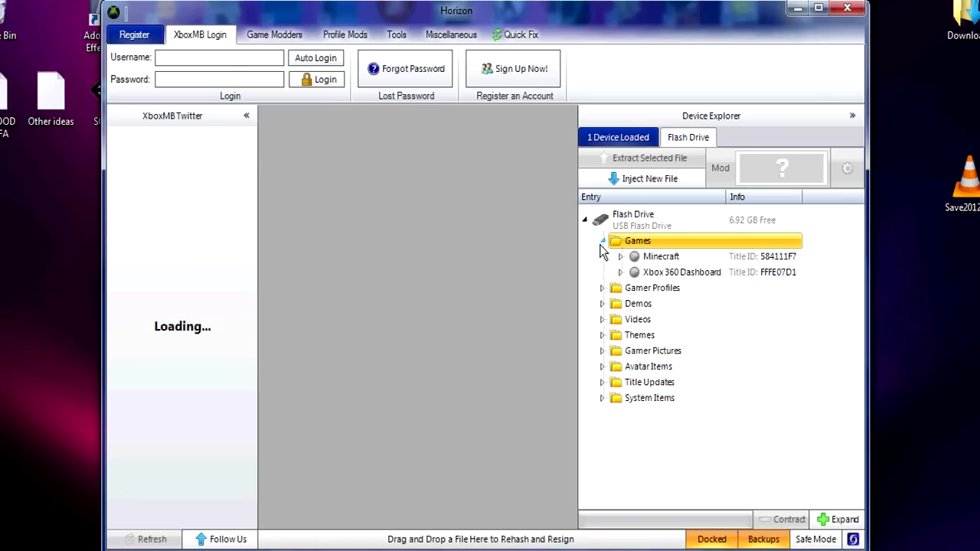
left_click(602, 288)
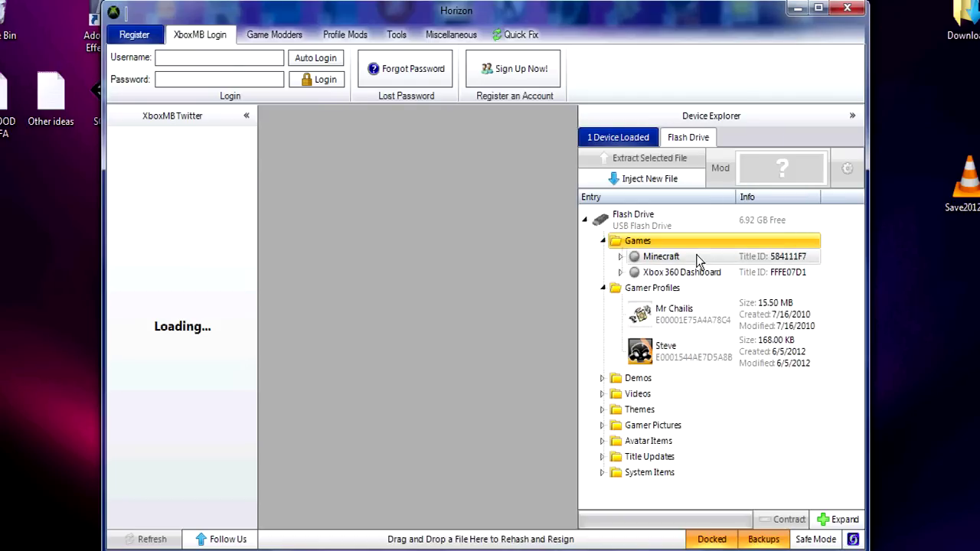
left_click(620, 257)
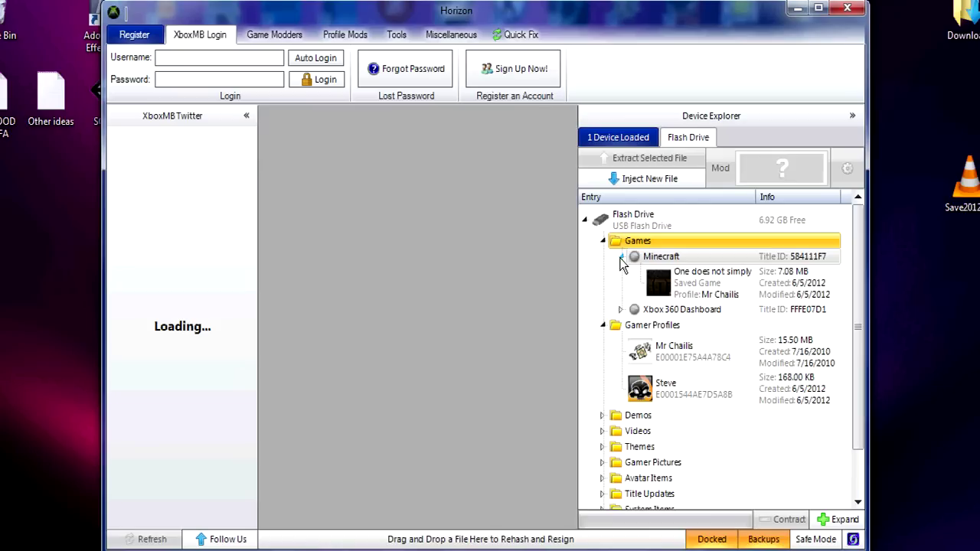
left_click(686, 277)
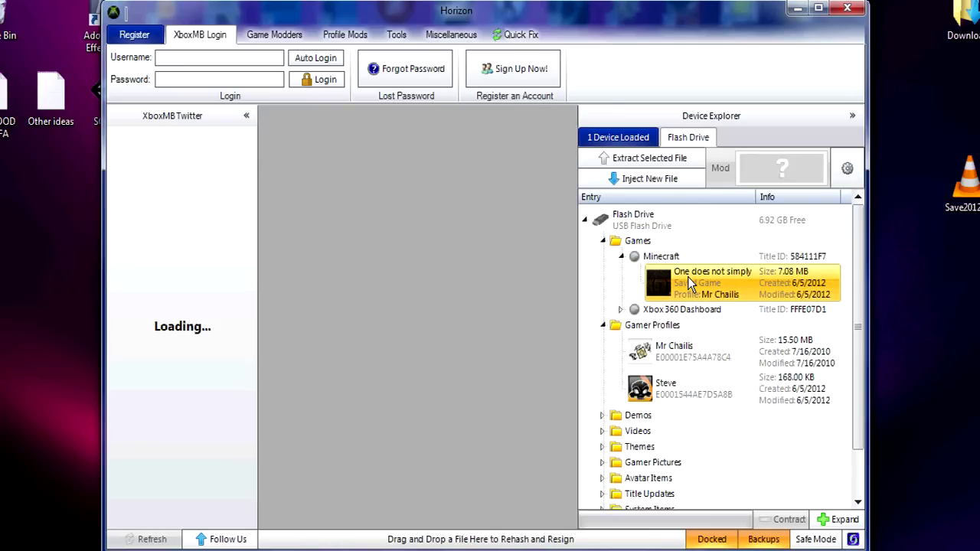
right_click(687, 276)
left_click(690, 303)
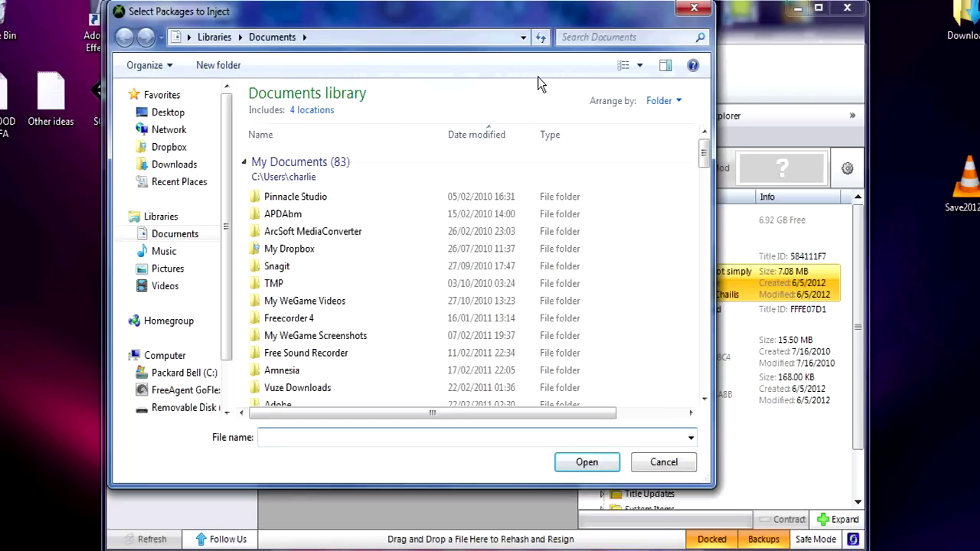
left_click(202, 114)
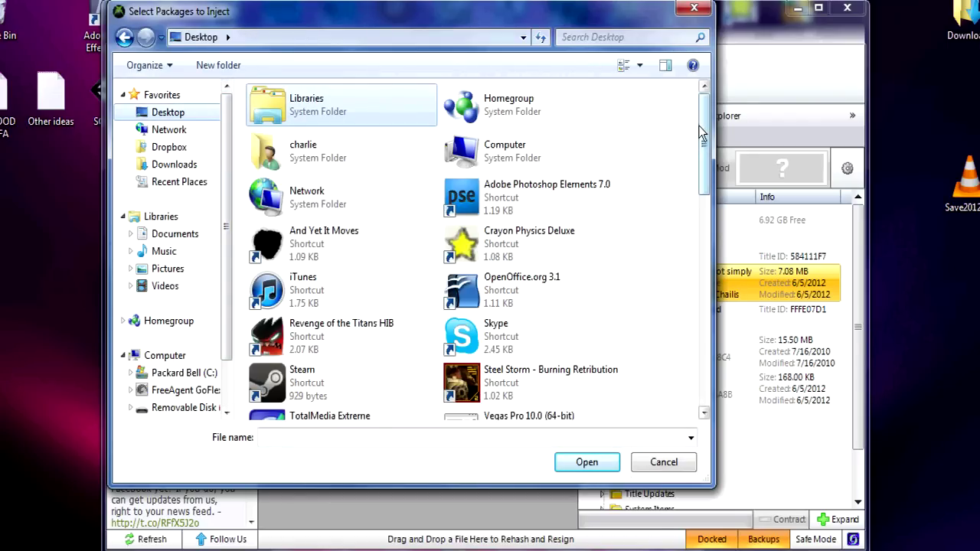
left_click_drag(701, 134, 773, 342)
left_click(529, 306)
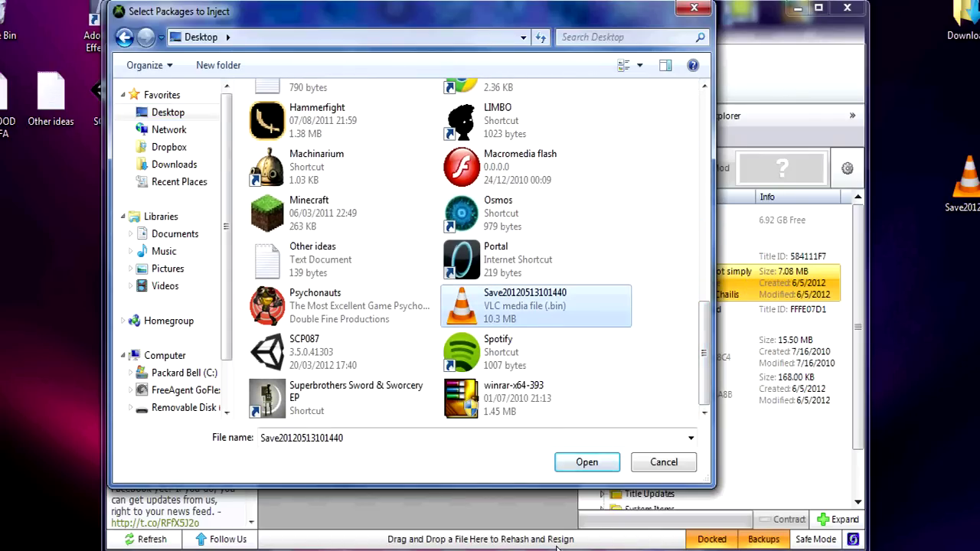
left_click(582, 463)
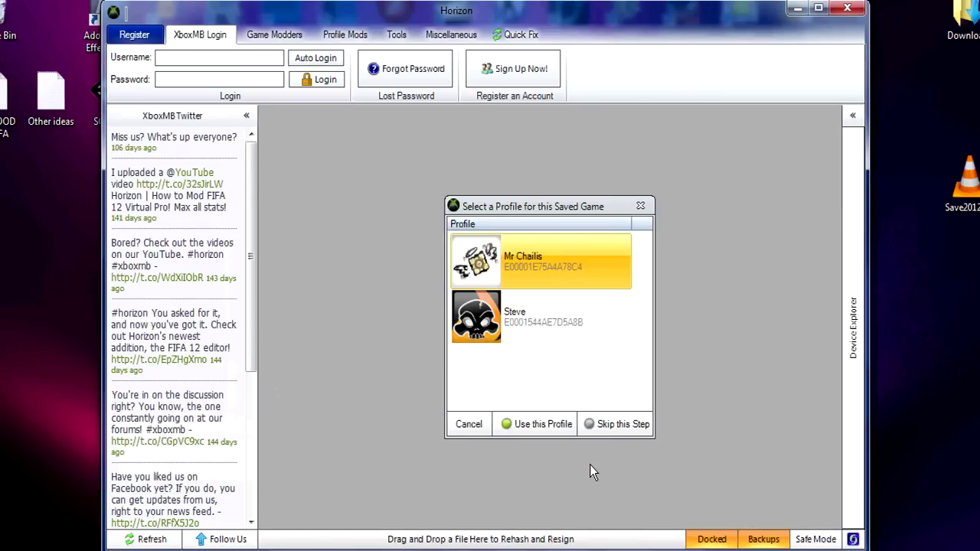
- Assign the 10.33 MB HUNGER GAMES save to the first gamer profile and acknowledge Transfer Complete
left_click(550, 423)
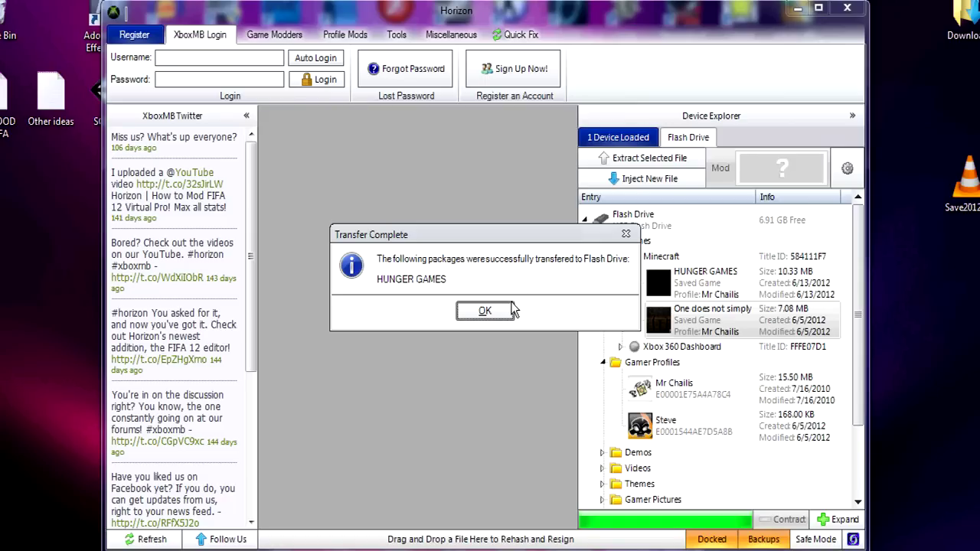
left_click(486, 312)
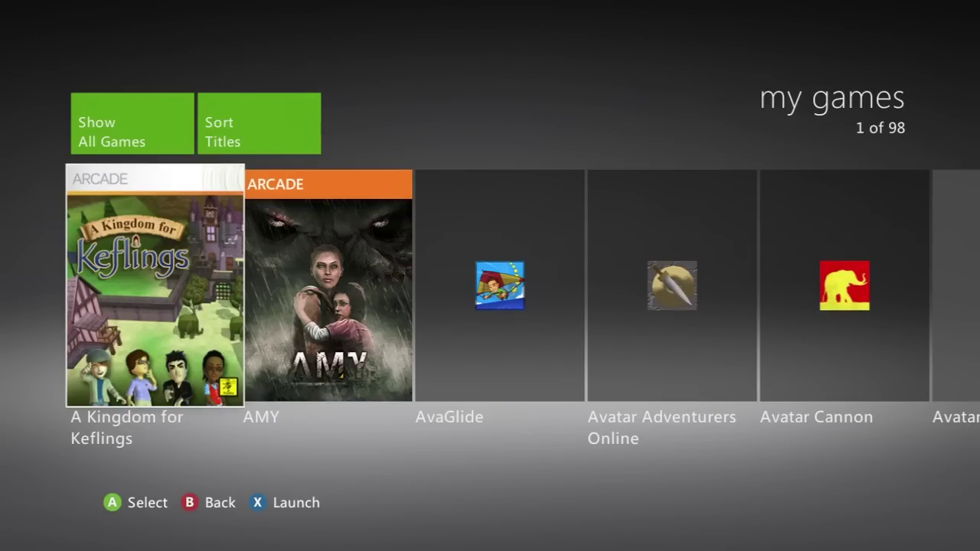
- Return to Settings > System > Storage and check the Memory Unit's empty Gamer Profiles list
key("Escape")
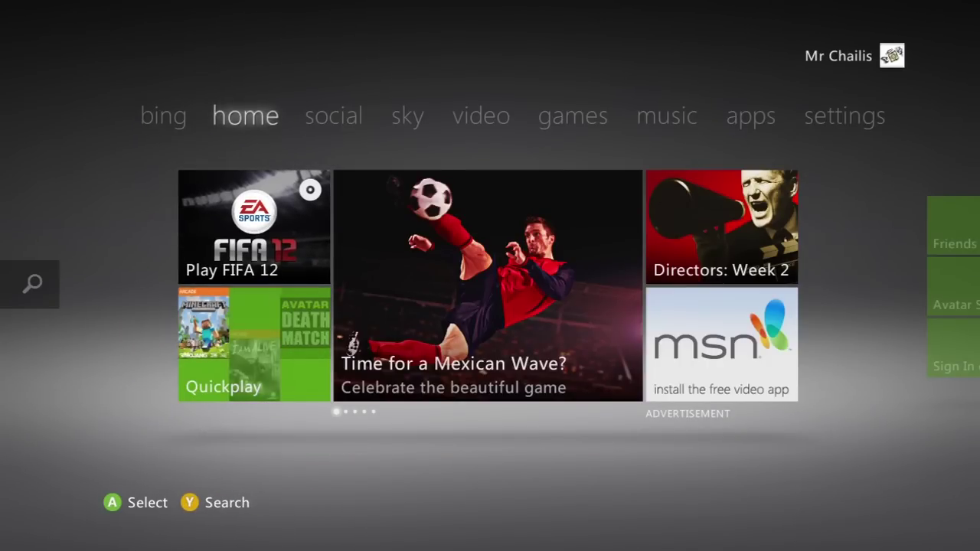
key("Right")
key("Right")
key("Right")
key("Right")
key("Right")
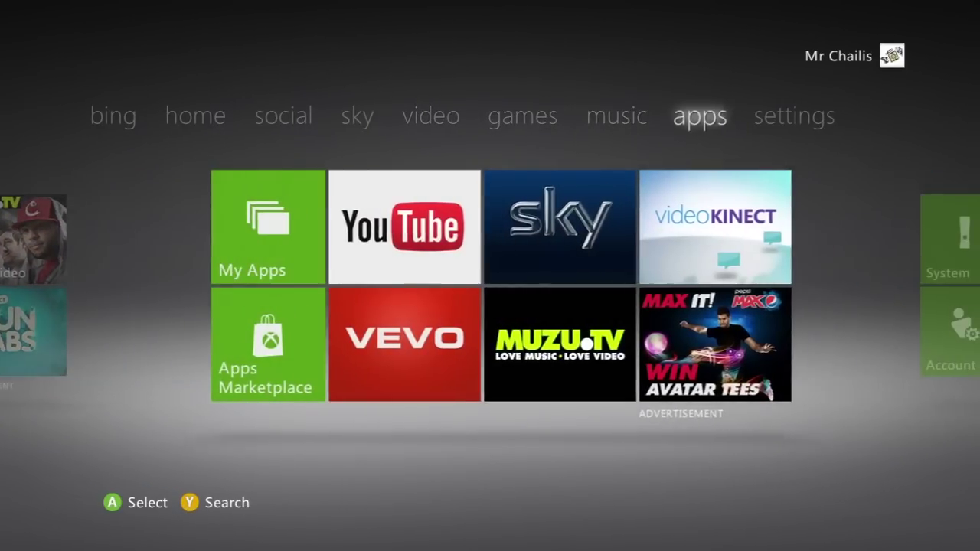
key("Return")
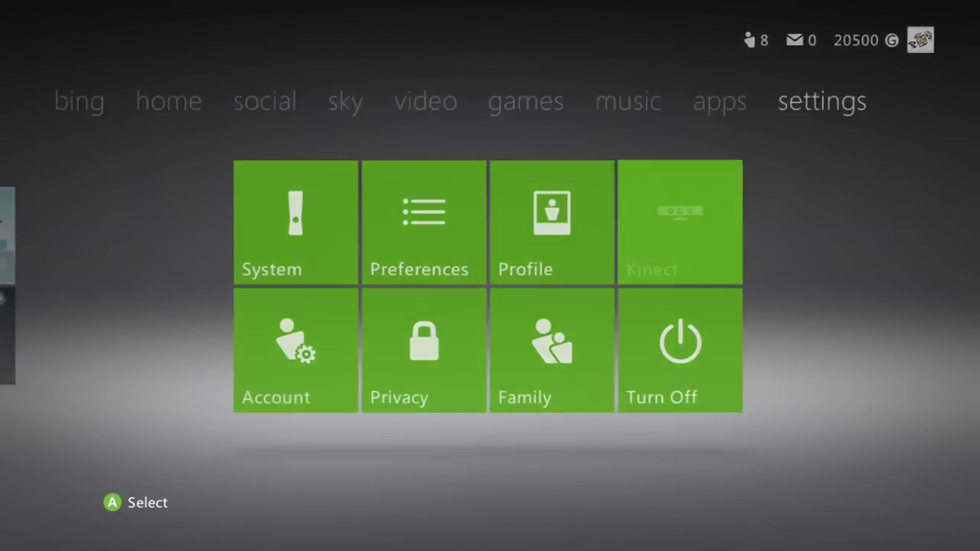
key("Down")
key("Down")
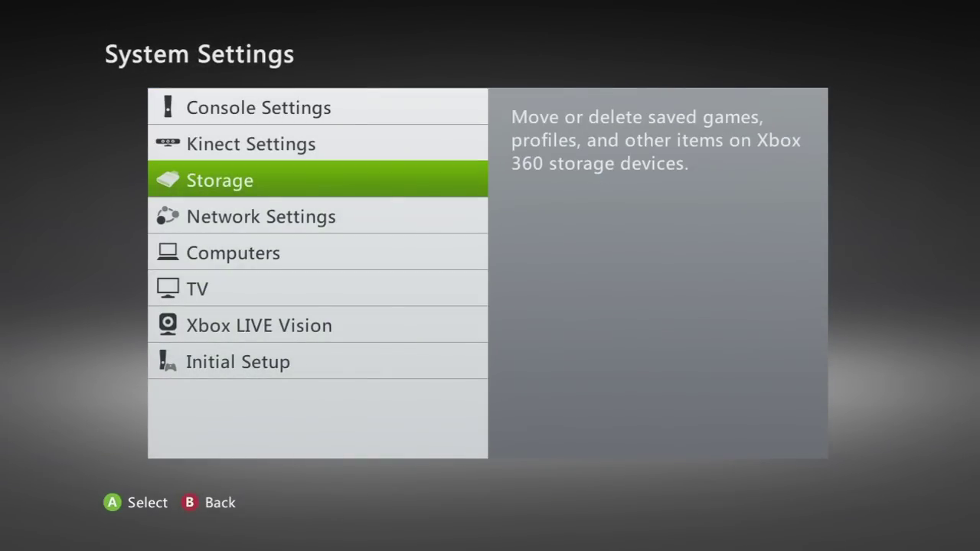
key("Return")
key("Down")
key("Down")
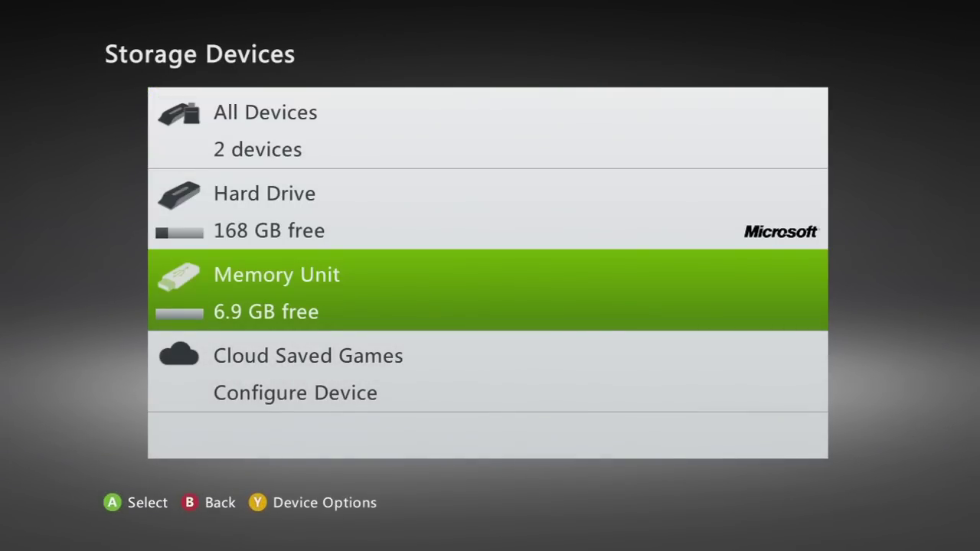
key("Return")
key("Down")
key("Return")
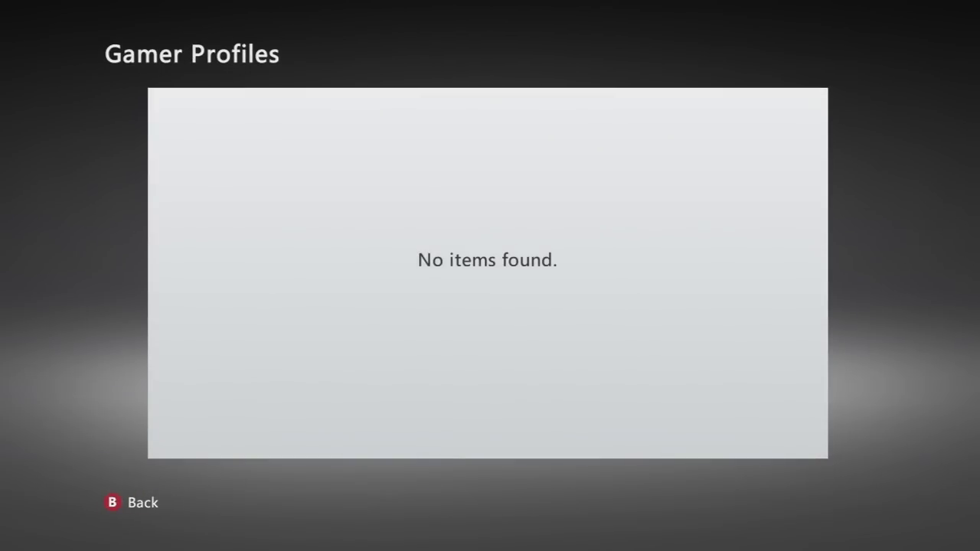
key("Escape")
key("Escape")
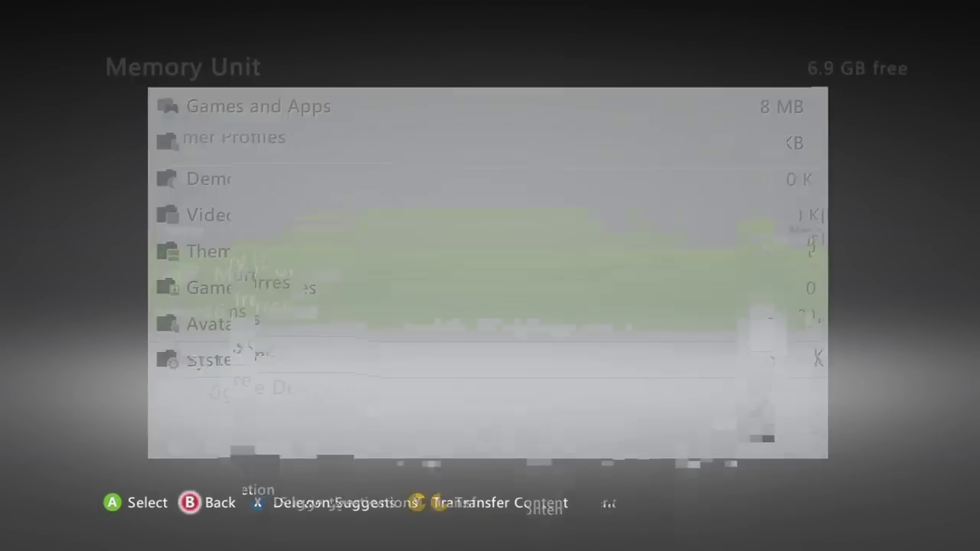
- Open the Hard Drive's Gamer Profiles and look through its five profiles
key("Up")
key("Return")
key("Down")
key("Return")
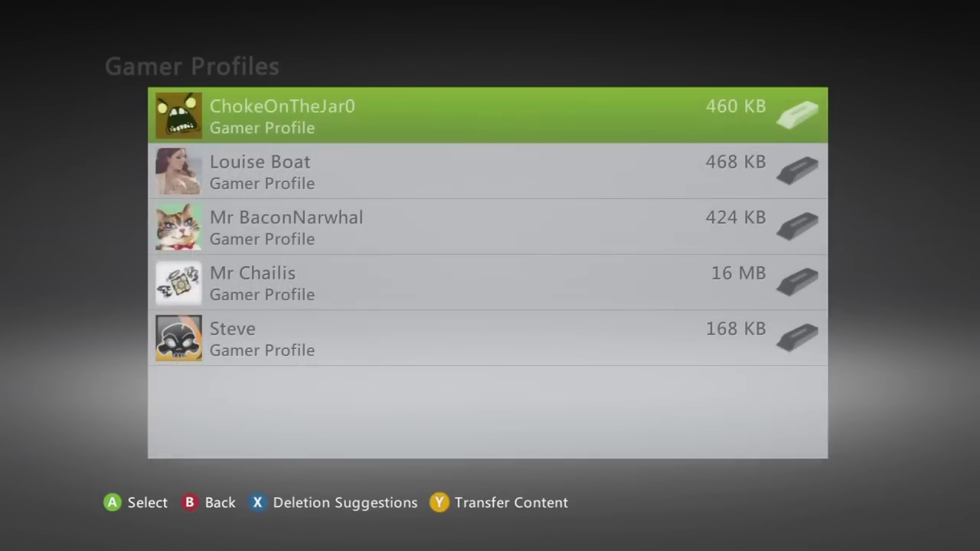
key("Down")
key("Down")
key("Down")
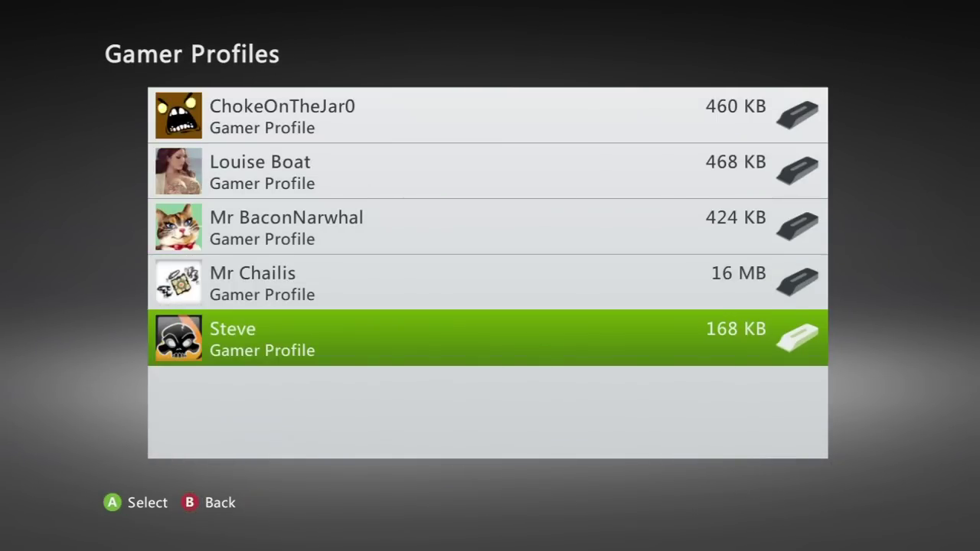
- Back out to Storage Devices, view the Memory Unit's contents, then open the Hard Drive
key("Escape")
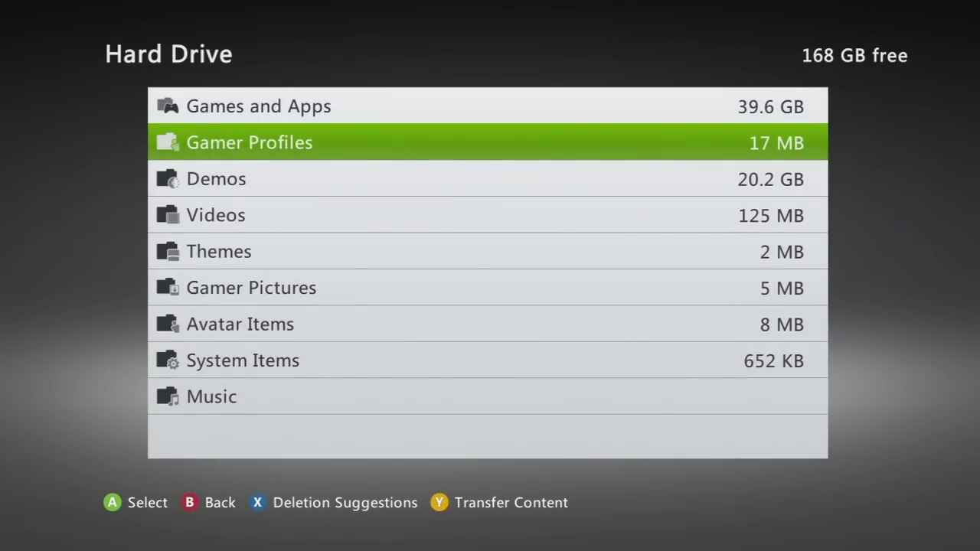
key("Escape")
key("Down")
key("Return")
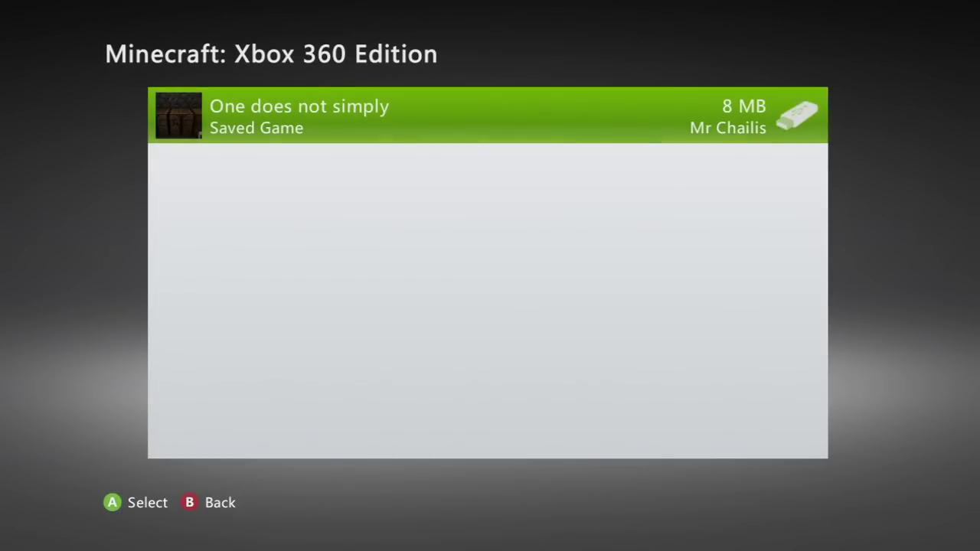
key("Escape")
key("Escape")
key("Escape")
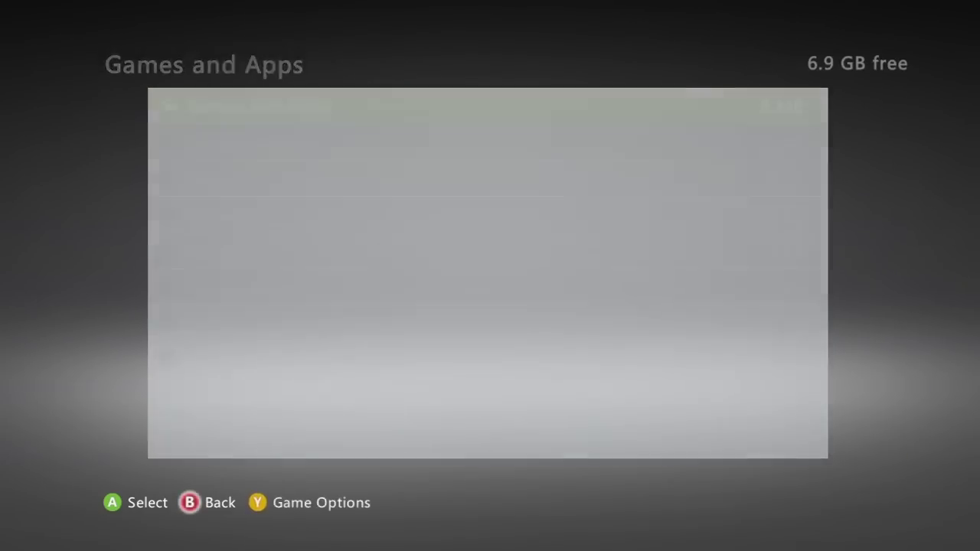
key("Up")
key("Down")
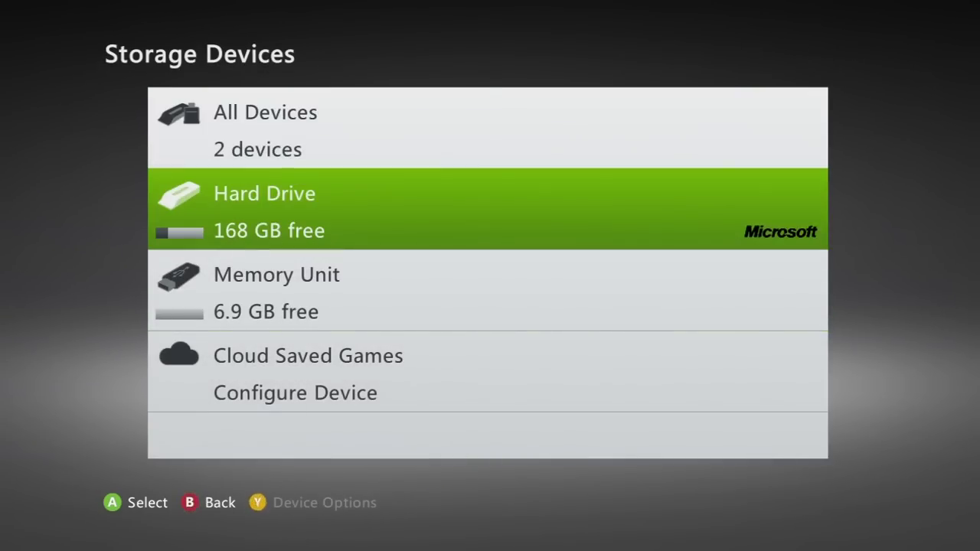
key("Return")
key("Return")
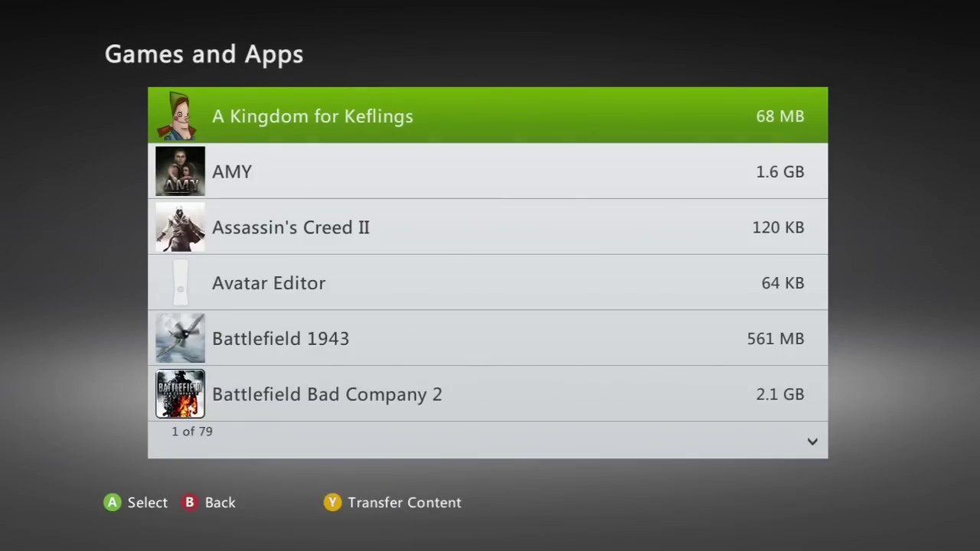
- Open Minecraft: Xbox 360 Edition under Games and Apps and locate the HUNGER GAMES save
key("Down")
key("Down")
key("Down")
key("Down")
key("Down")
key("Down")
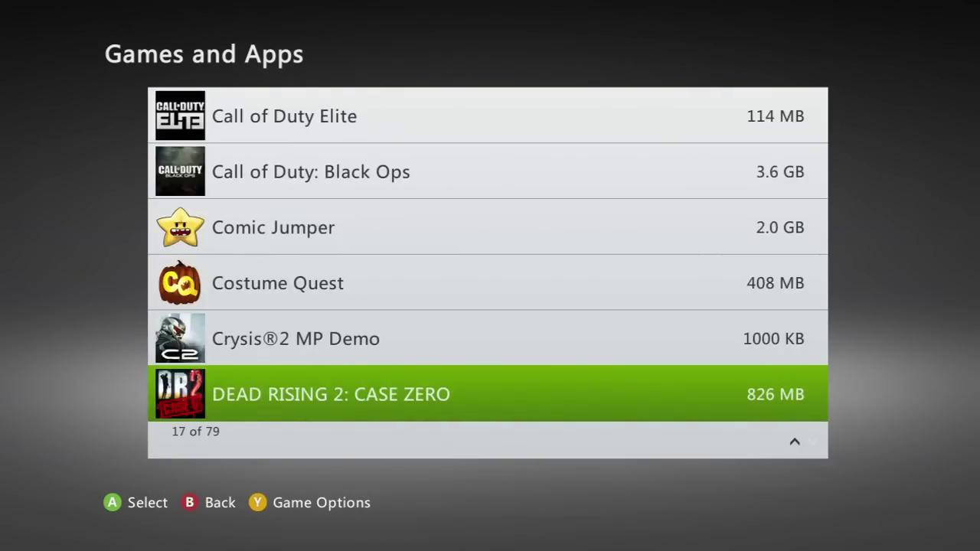
key("Down")
key("Down")
key("Down")
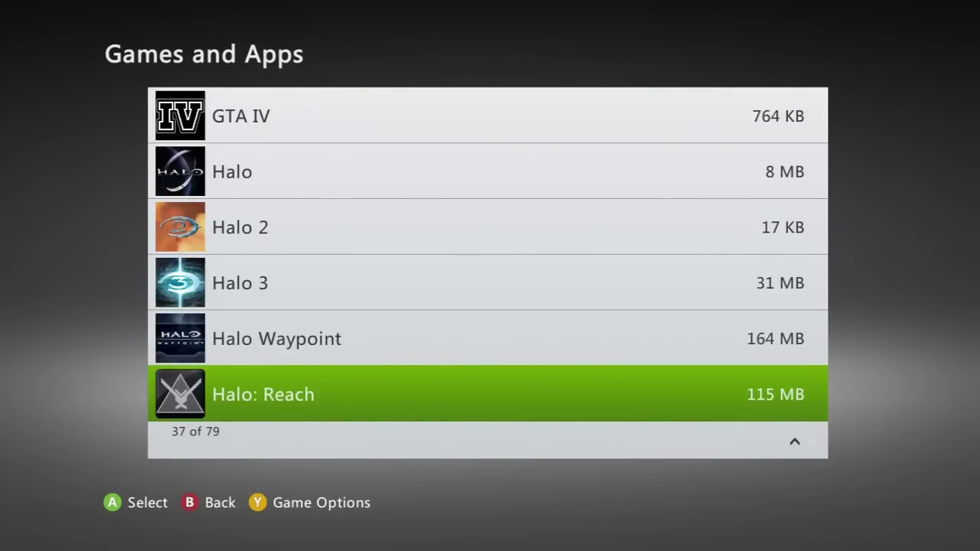
key("Down")
key("Down")
key("Down")
key("Up")
key("Up")
key("Up")
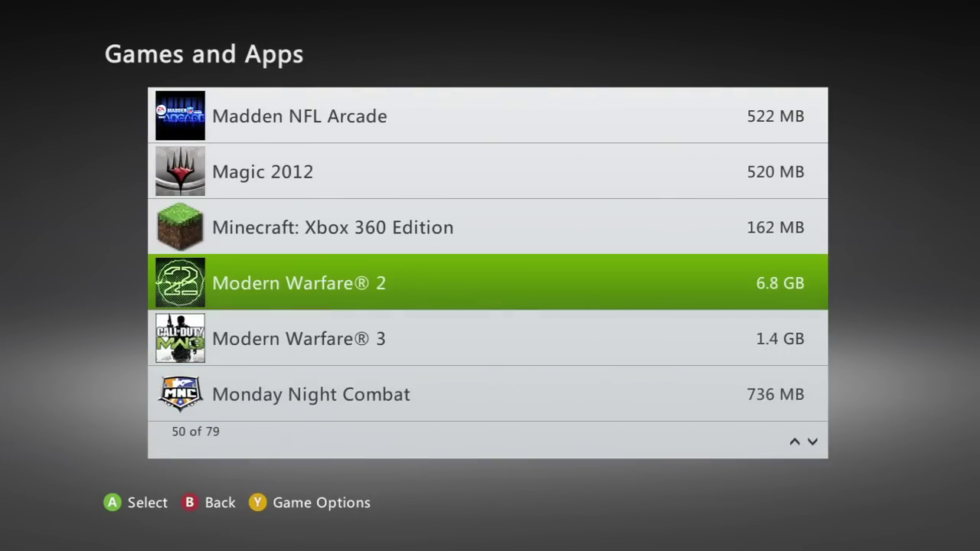
key("Return")
key("Down")
key("Down")
key("Down")
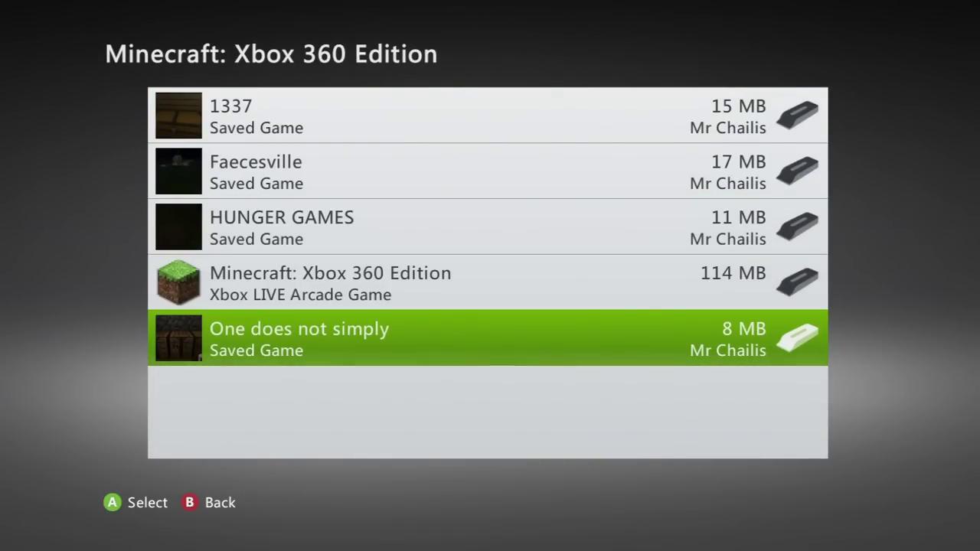
key("Up")
key("Up")
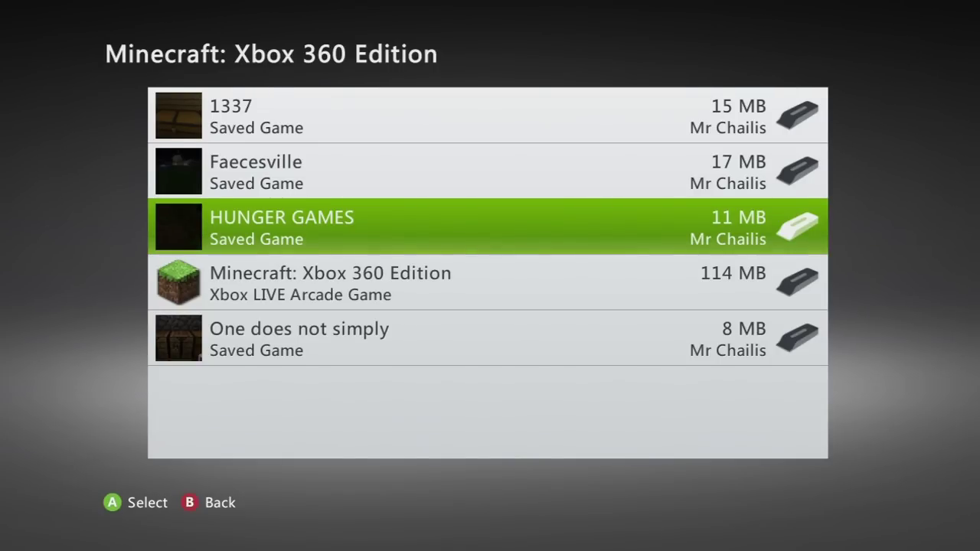
- Exit the storage settings and return to the dashboard home
key("Escape")
key("Escape")
key("Escape")
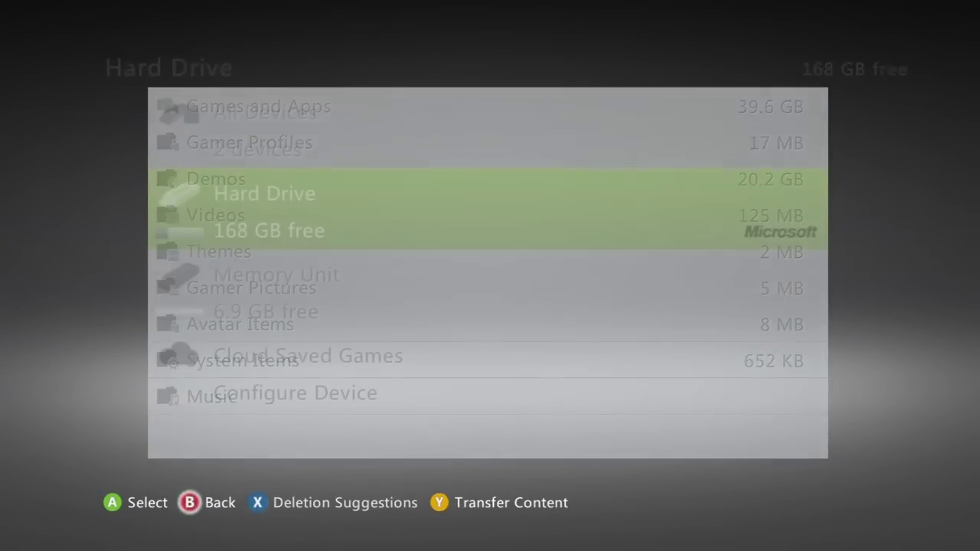
key("Escape")
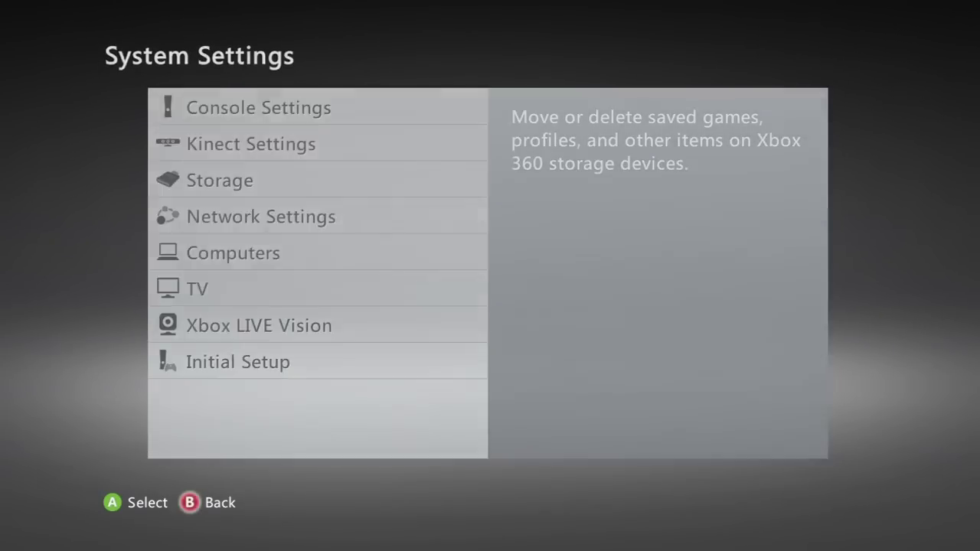
key("Escape")
key("Left")
key("Left")
key("Left")
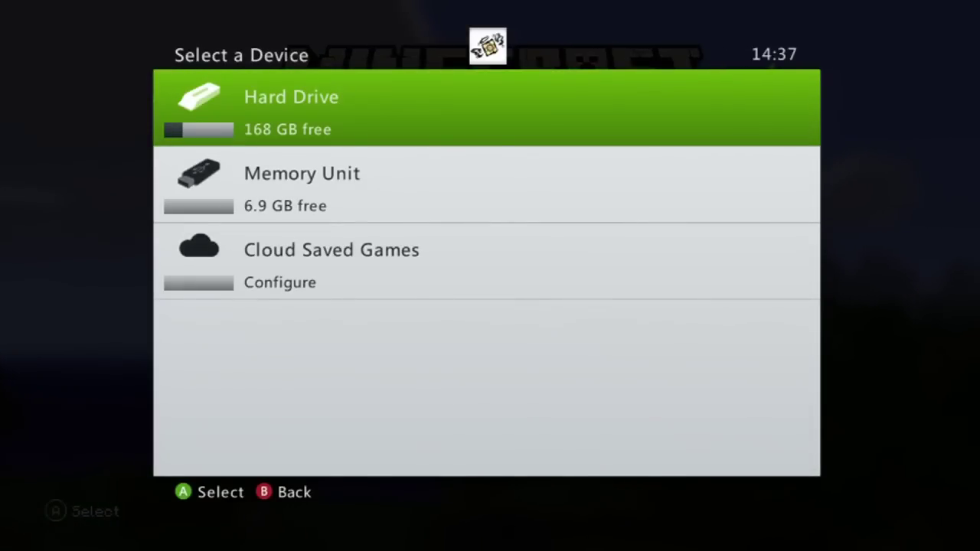
key("Return")
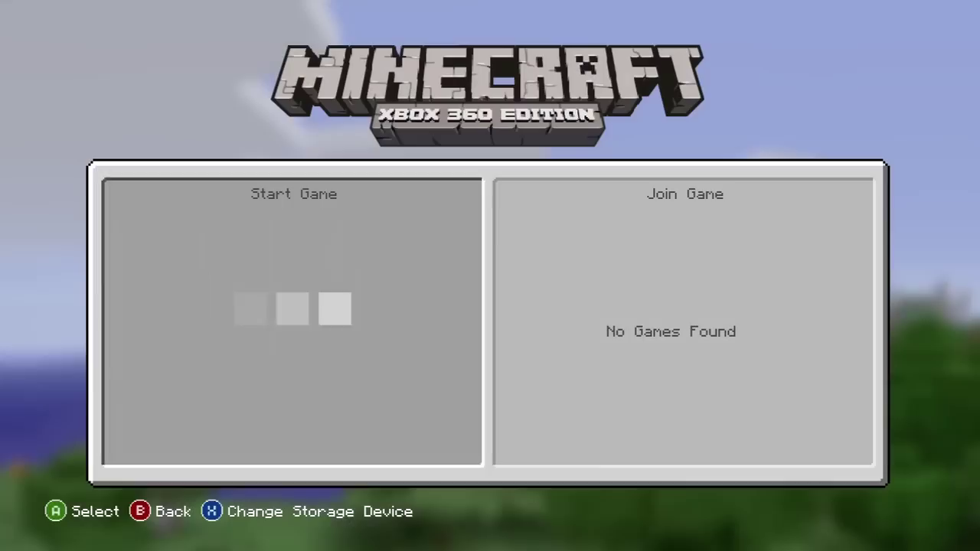
- Pick the Hard Drive storage device, then load HUNGER GAMES as an invite-only game
key("Down")
key("Down")
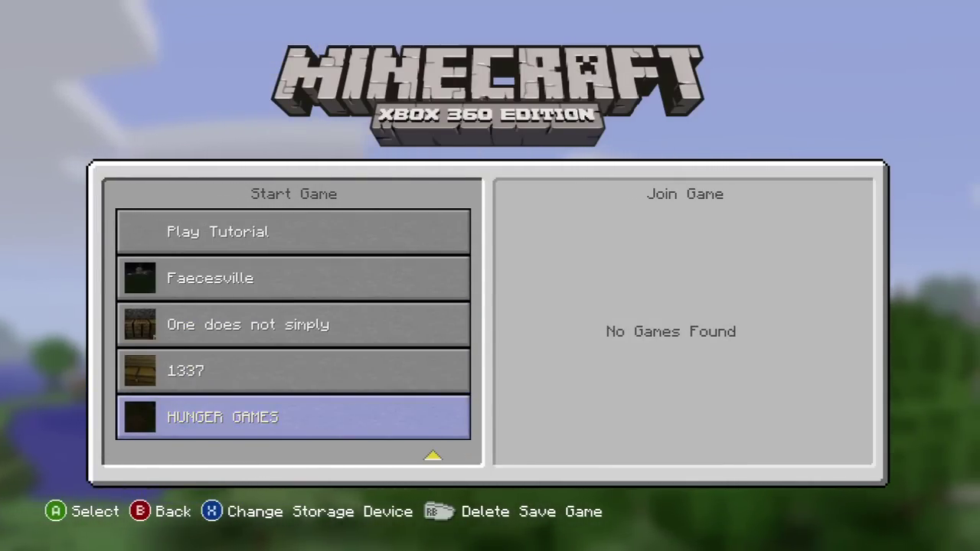
key("Return")
key("Up")
key("Up")
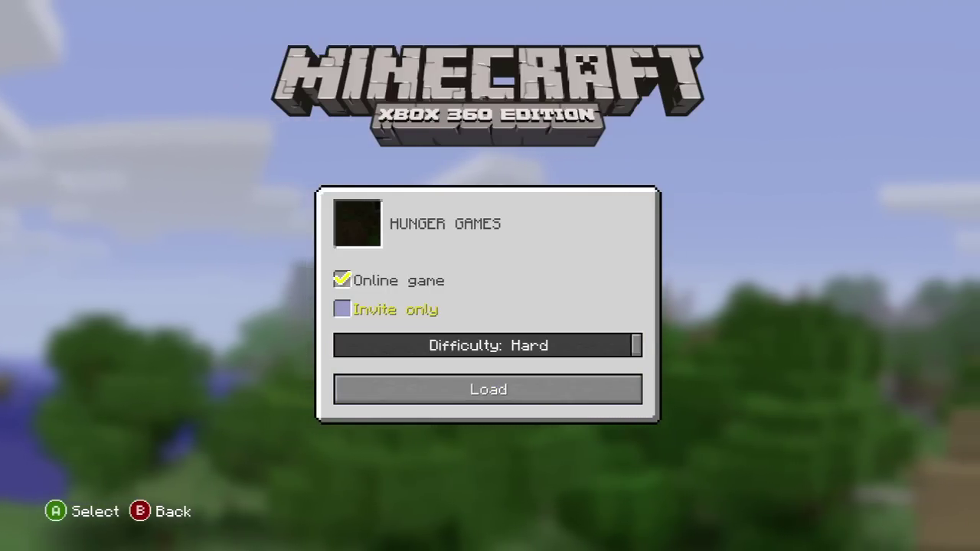
key("Return")
key("Down")
key("Down")
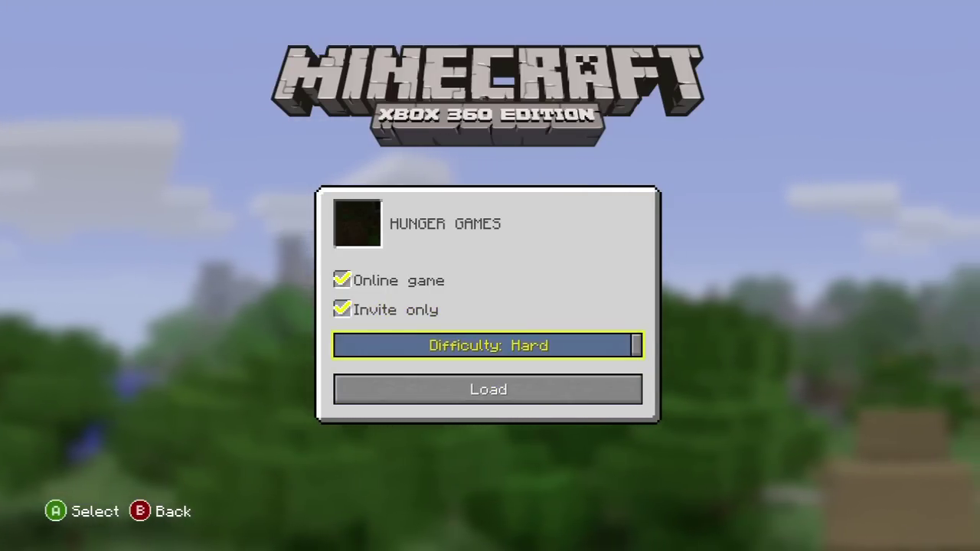
key("Return")
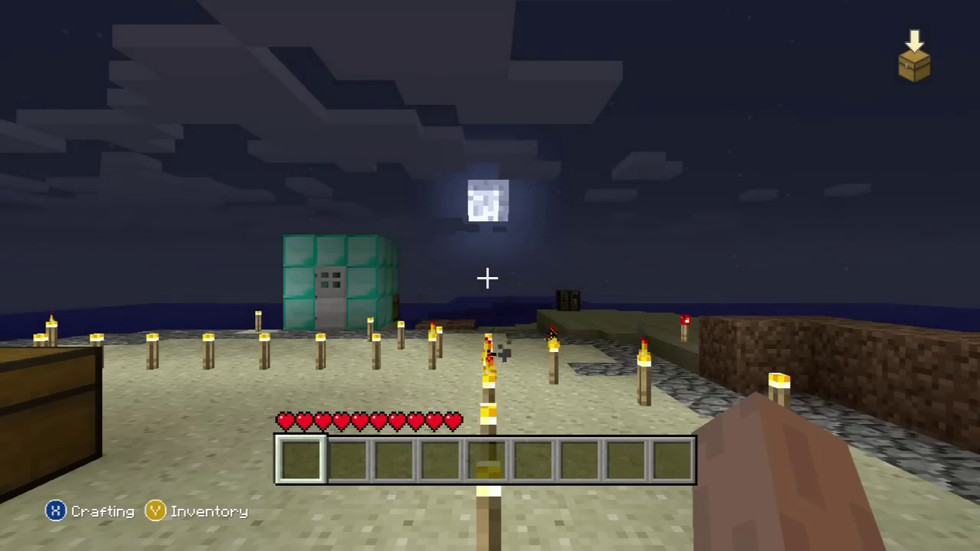
- Walk to the diamond hut, then mine and replace a redstone repeater in the wiring
mouse_move(488, 278)
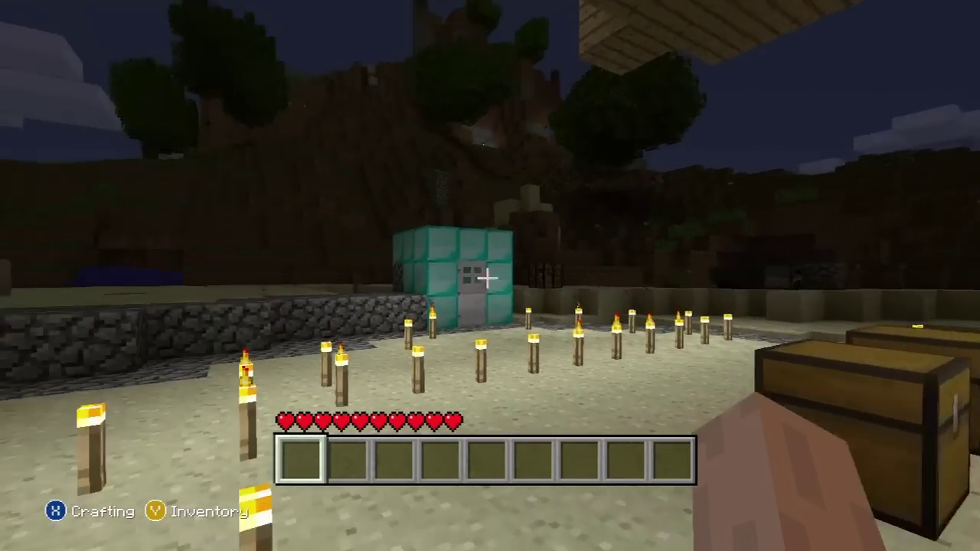
key("w")
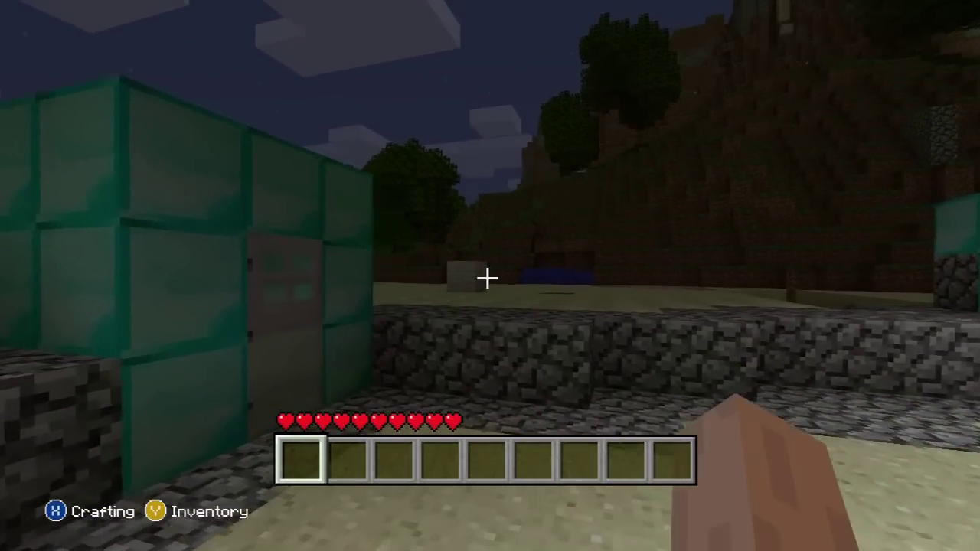
key("w")
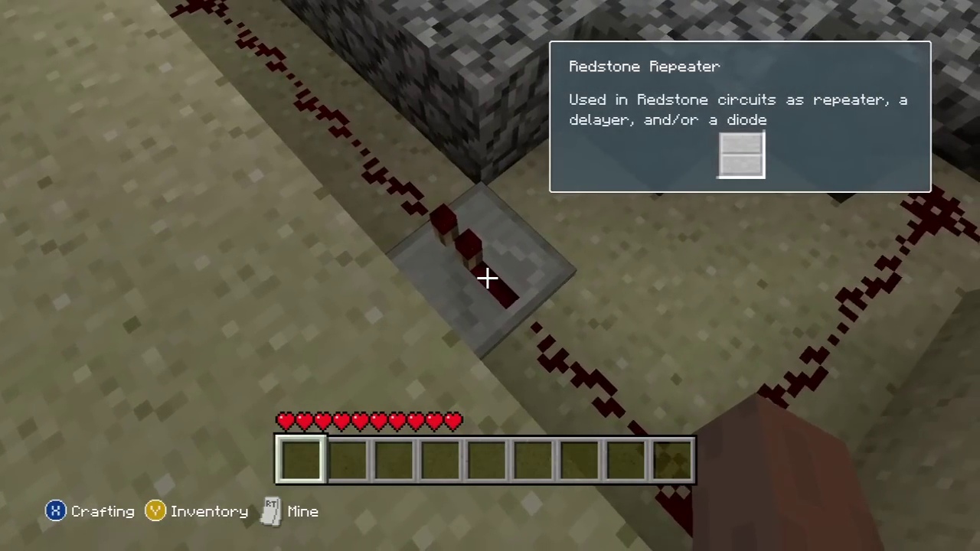
left_click(488, 278)
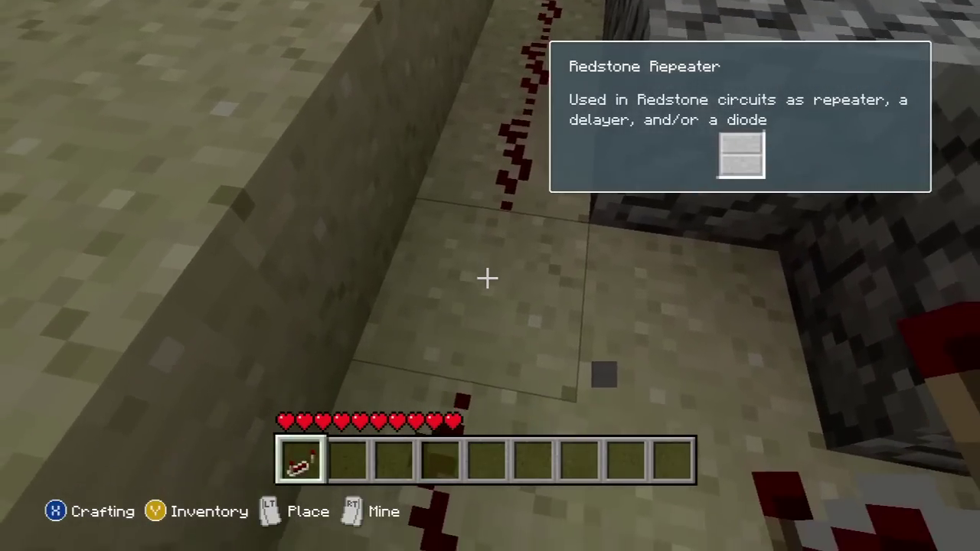
right_click(487, 278)
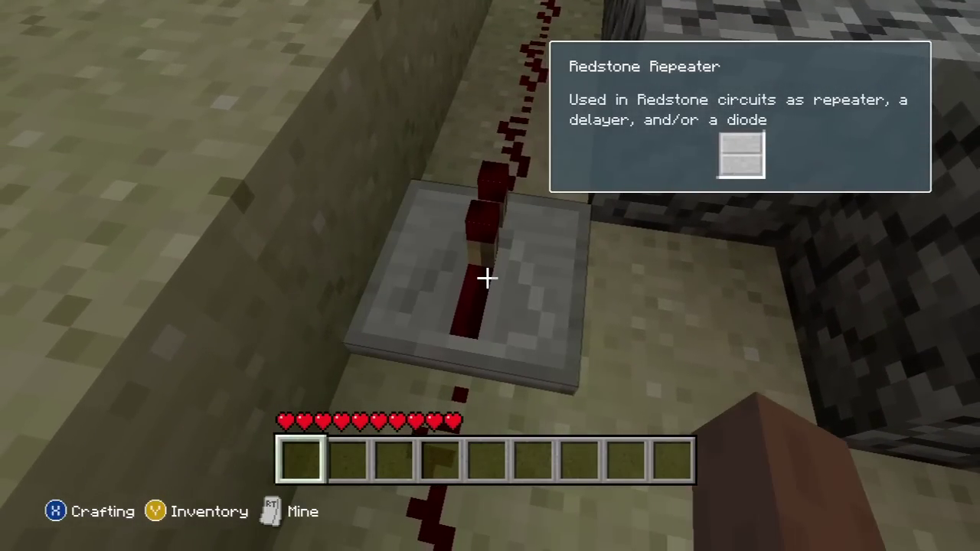
- Walk past the diamond blocks to the chests, back away, and pause the game
key("w")
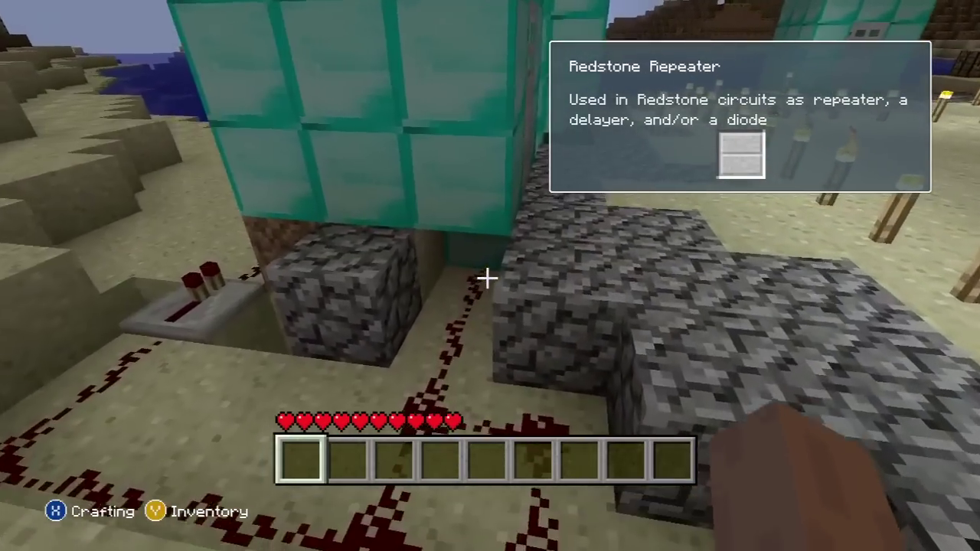
key("w")
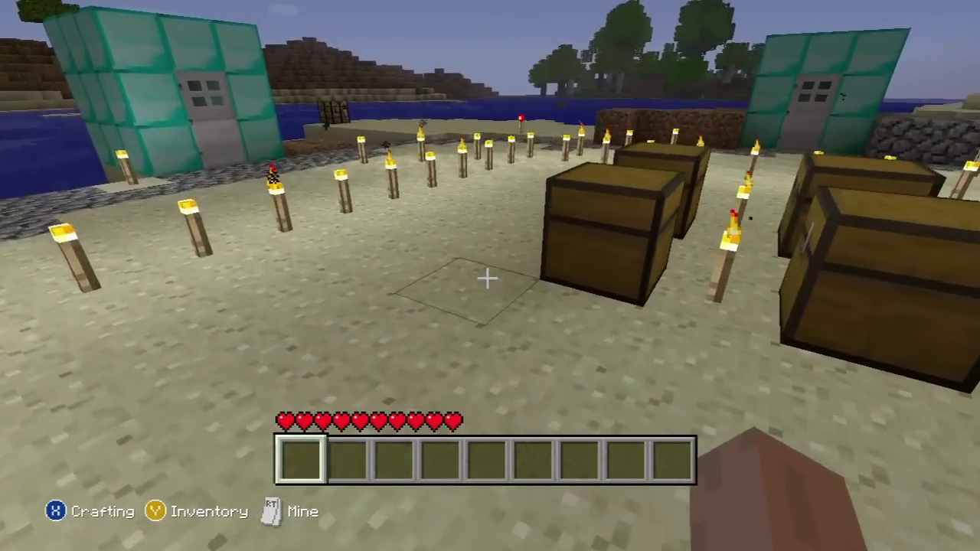
key("s")
key("Escape")
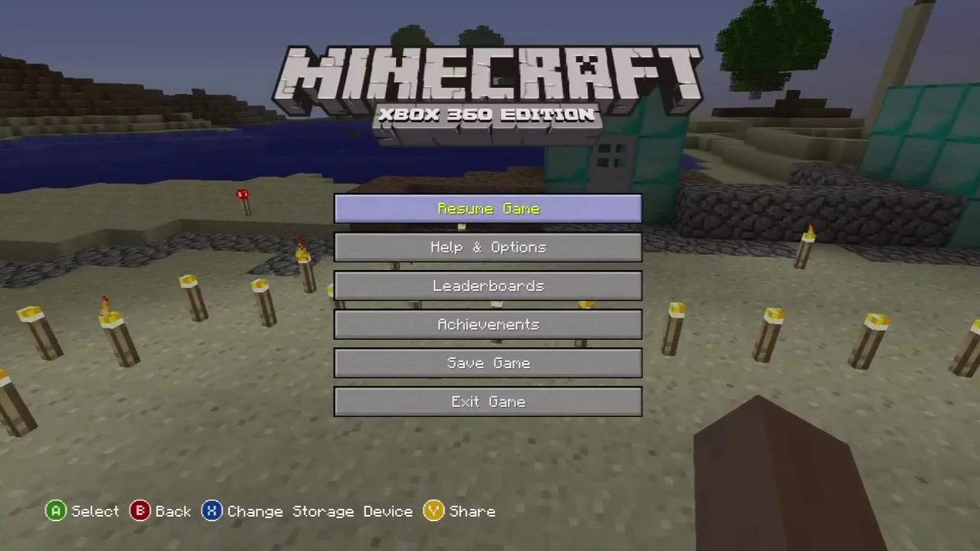
- Choose Exit Game, then Exit without saving to reach the title menu
key("Up")
key("Return")
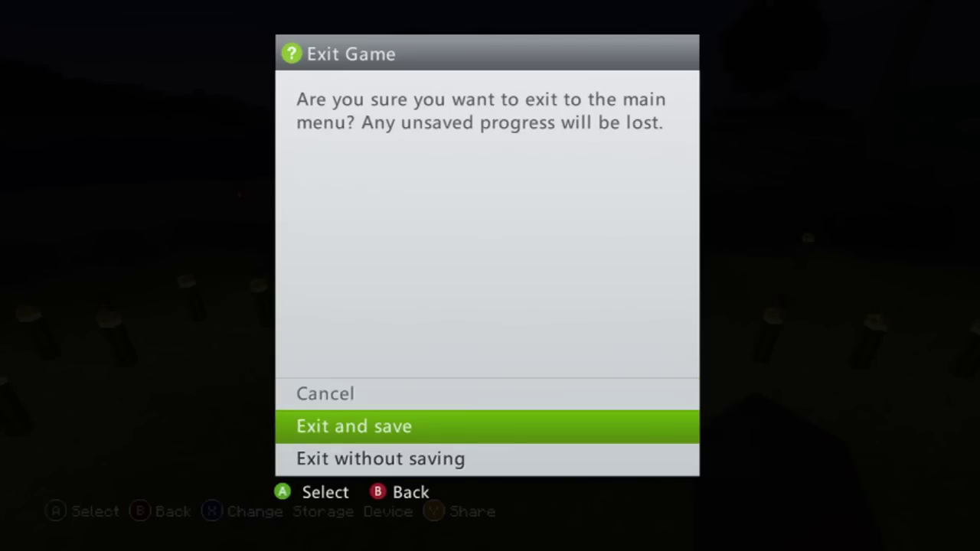
key("Down")
key("Return")
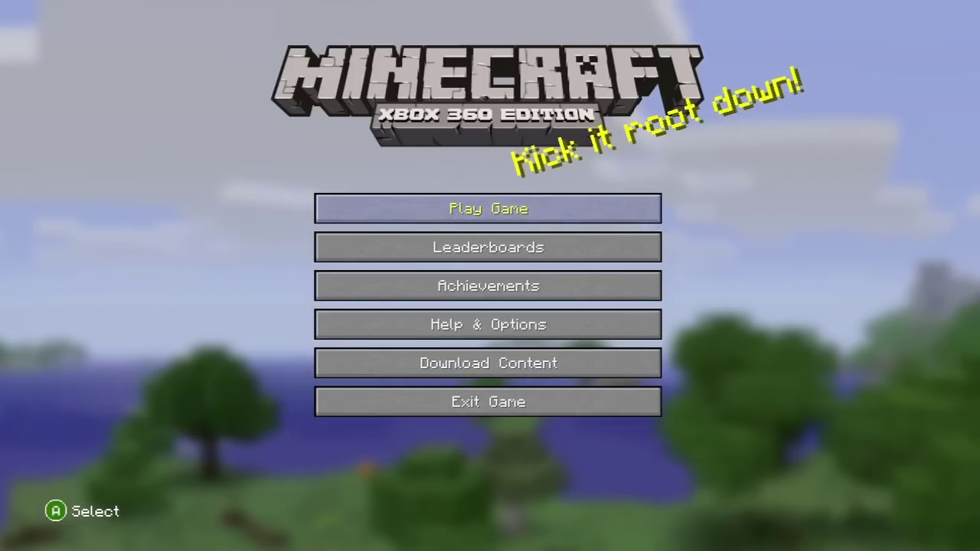